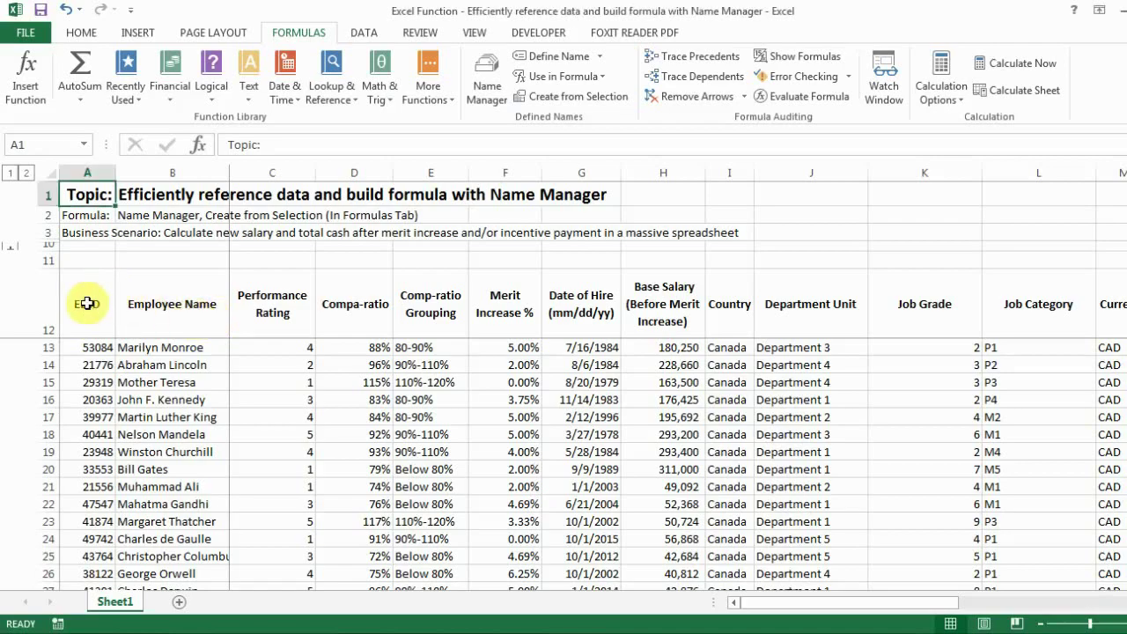
Examine the extent of the employee table, from the EE ID header down to row 112 and across all columns
{"action": "key", "text": "Down"}
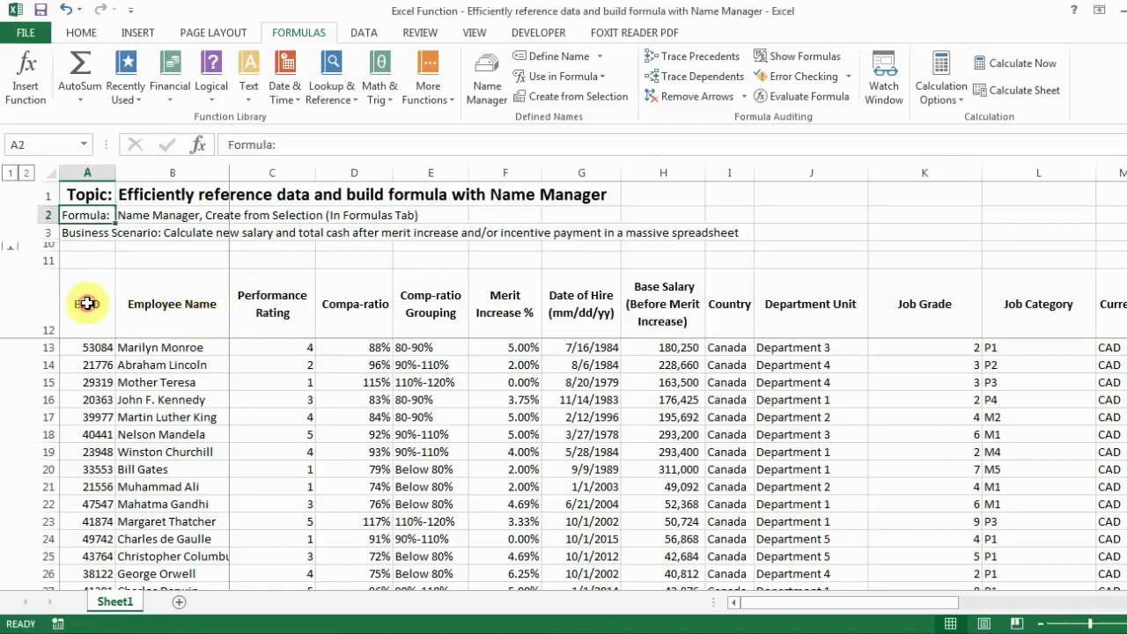
{"action": "left_click", "coordinate": [87, 303]}
{"action": "key", "text": "ctrl+shift+Down"}
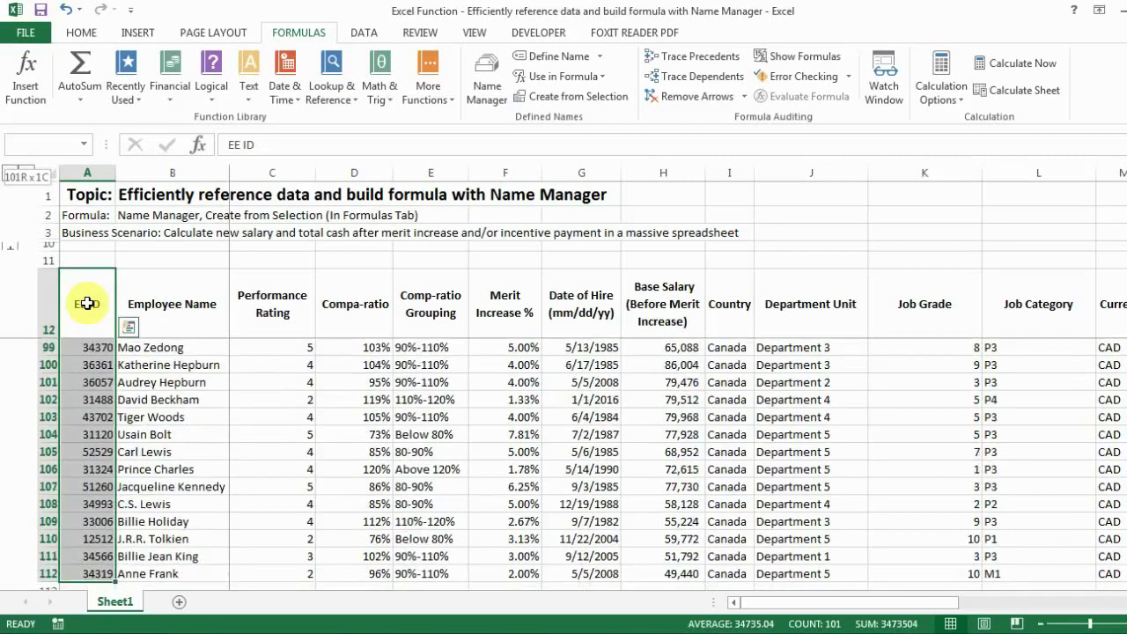
{"action": "key", "text": "shift+Right"}
{"action": "key", "text": "shift+Right"}
{"action": "key", "text": "shift+Right"}
{"action": "key", "text": "shift+Right"}
{"action": "key", "text": "shift+Right"}
{"action": "key", "text": "shift+Right"}
{"action": "key", "text": "shift+Right"}
{"action": "key", "text": "shift+Right"}
{"action": "key", "text": "shift+Right"}
{"action": "key", "text": "shift+Right"}
{"action": "key", "text": "shift+Right"}
{"action": "key", "text": "shift+Right"}
{"action": "key", "text": "shift+Right"}
{"action": "key", "text": "shift+Right"}
{"action": "key", "text": "shift+Right"}
{"action": "key", "text": "shift+Right"}
{"action": "key", "text": "shift+Right"}
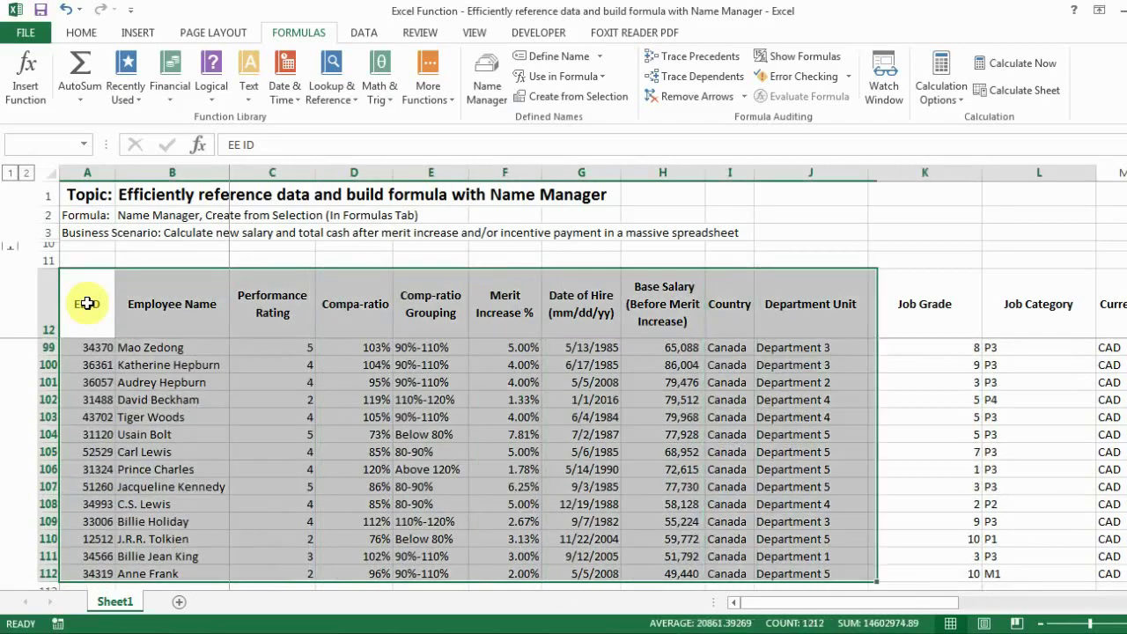
{"action": "key", "text": "shift+Right"}
{"action": "key", "text": "shift+Right"}
{"action": "key", "text": "shift+Right"}
{"action": "key", "text": "shift+Right"}
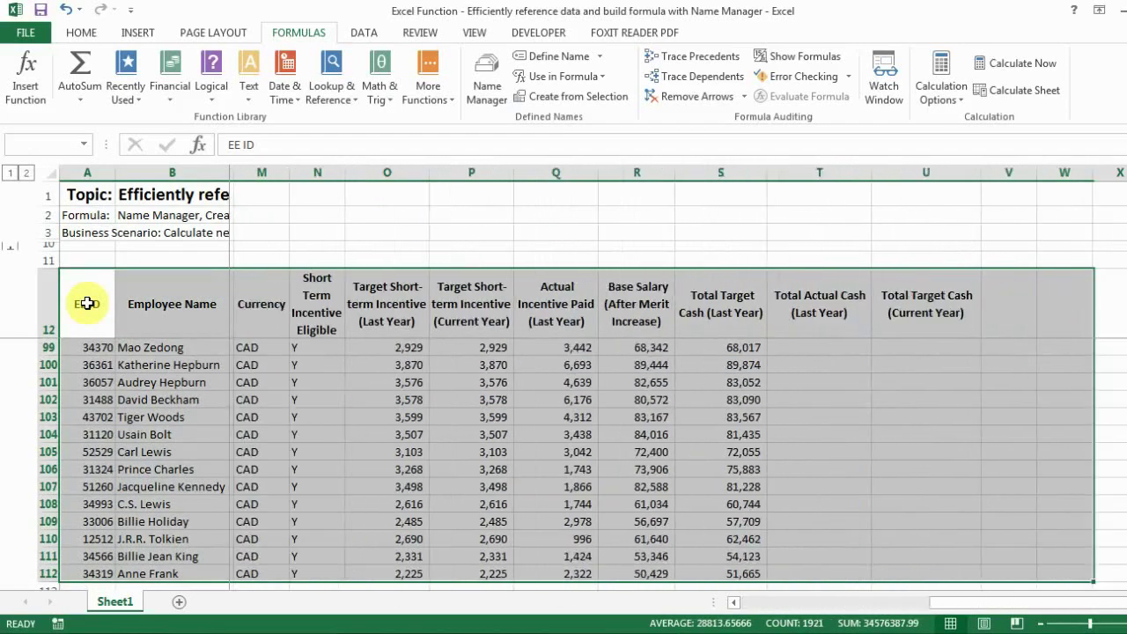
{"action": "left_click", "coordinate": [207, 312]}
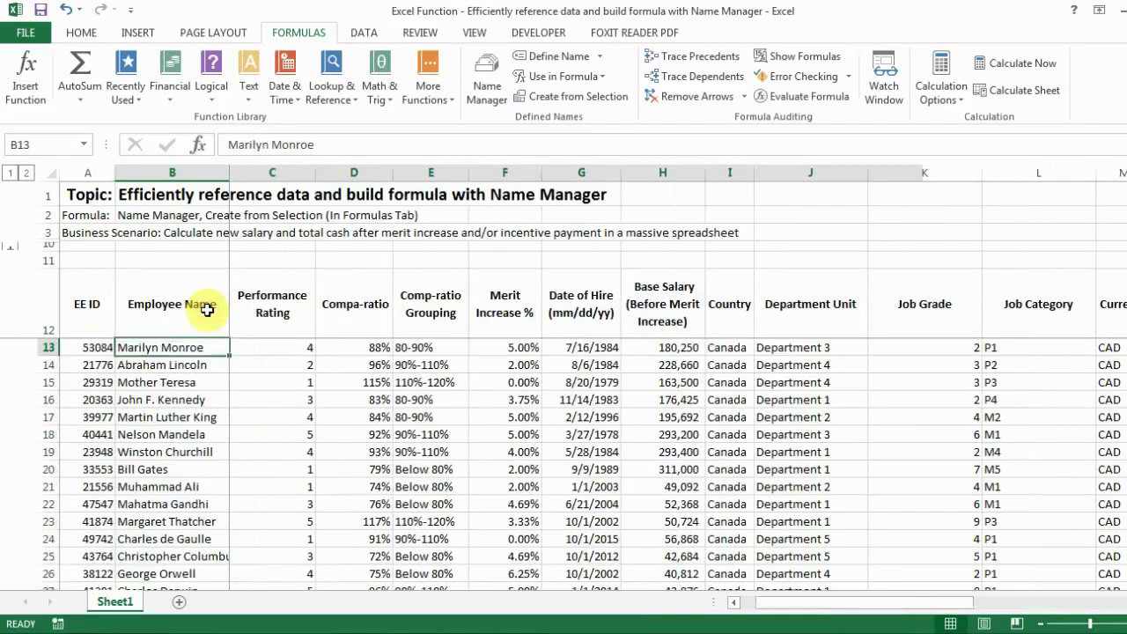
Look through the column headings and first data row, from Performance Rating across to Total Target Cash (Current Year)
{"action": "key", "text": "Right"}
{"action": "key", "text": "Right"}
{"action": "key", "text": "Right"}
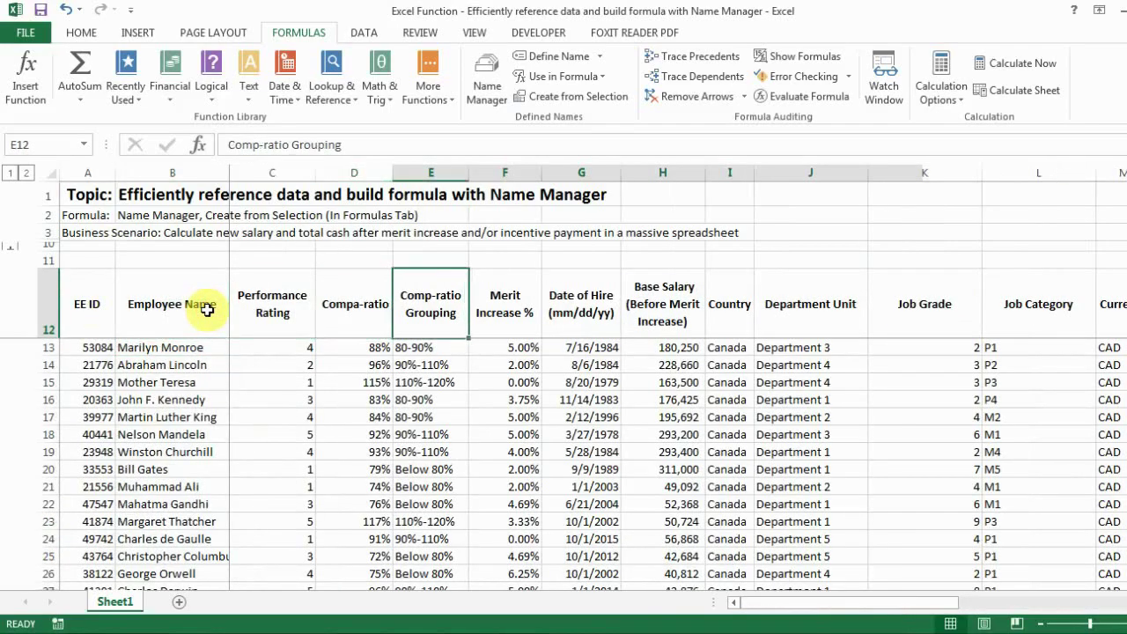
{"action": "key", "text": "Left"}
{"action": "key", "text": "Down"}
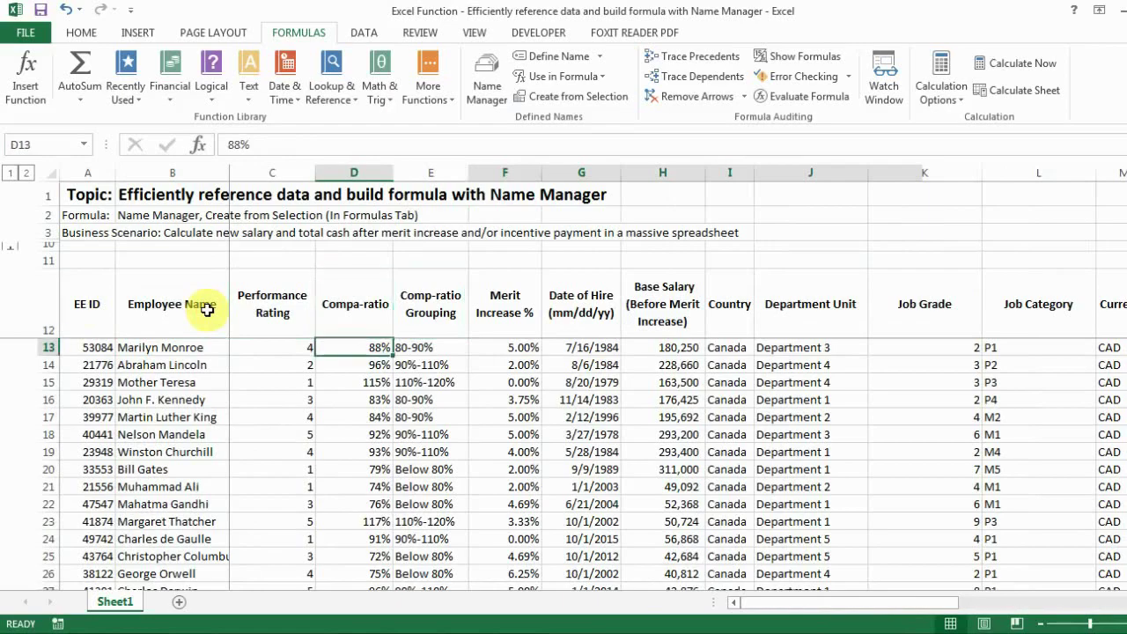
{"action": "key", "text": "Right"}
{"action": "key", "text": "Right"}
{"action": "key", "text": "Right"}
{"action": "key", "text": "Right"}
{"action": "key", "text": "Right"}
{"action": "key", "text": "Right"}
{"action": "key", "text": "Right"}
{"action": "key", "text": "Right"}
{"action": "key", "text": "Right"}
{"action": "key", "text": "Right"}
{"action": "key", "text": "Right"}
{"action": "key", "text": "Right"}
{"action": "key", "text": "Right"}
{"action": "key", "text": "Right"}
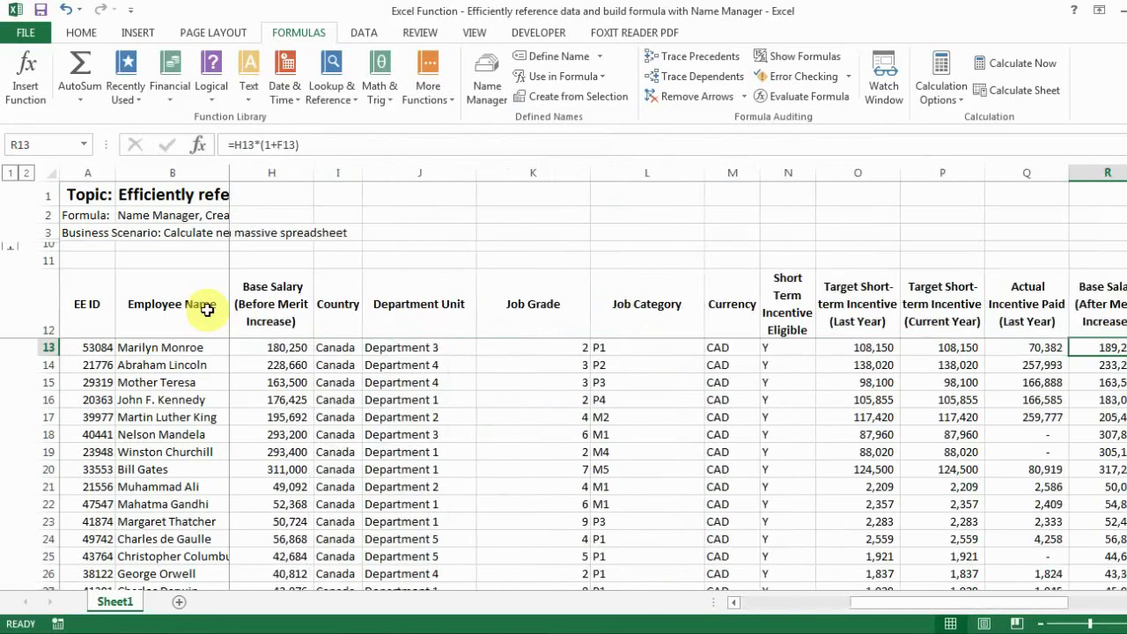
{"action": "key", "text": "Right"}
{"action": "key", "text": "Right"}
{"action": "key", "text": "Right"}
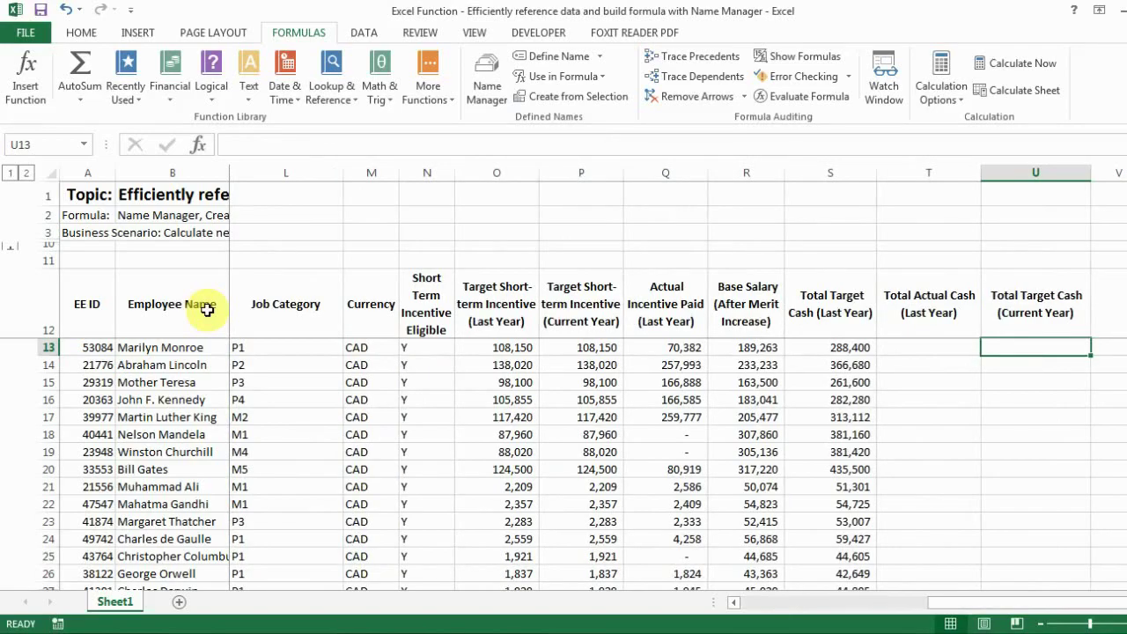
Calculate Total Actual Cash (Last Year) for the first employee in T13 with the formula =H13+Q13
{"action": "key", "text": "Left"}
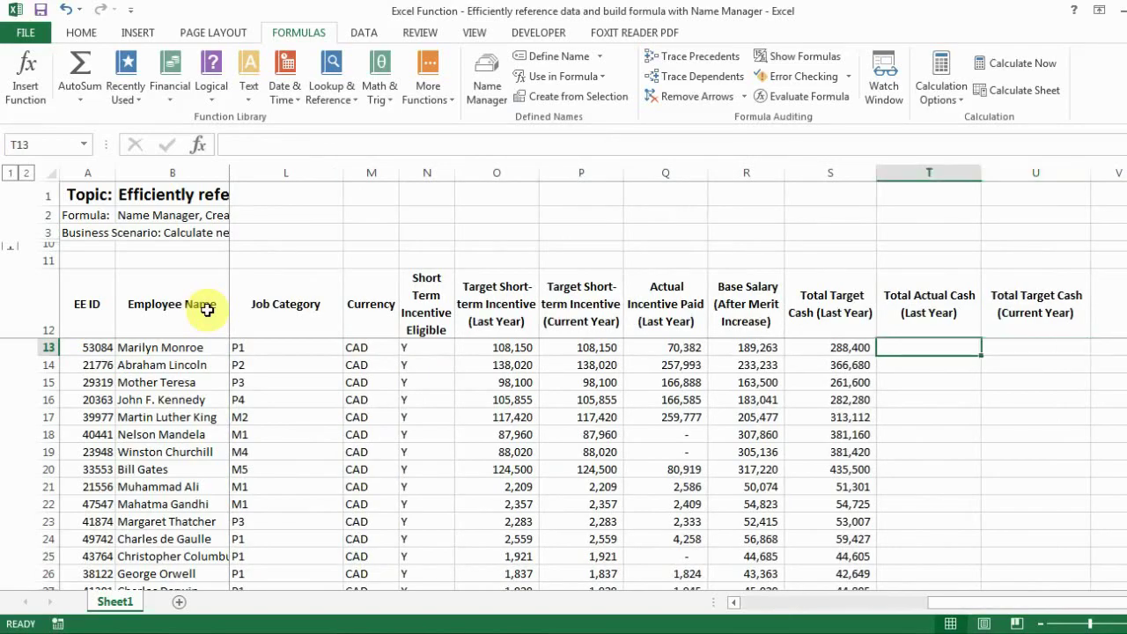
{"action": "key", "text": "Up"}
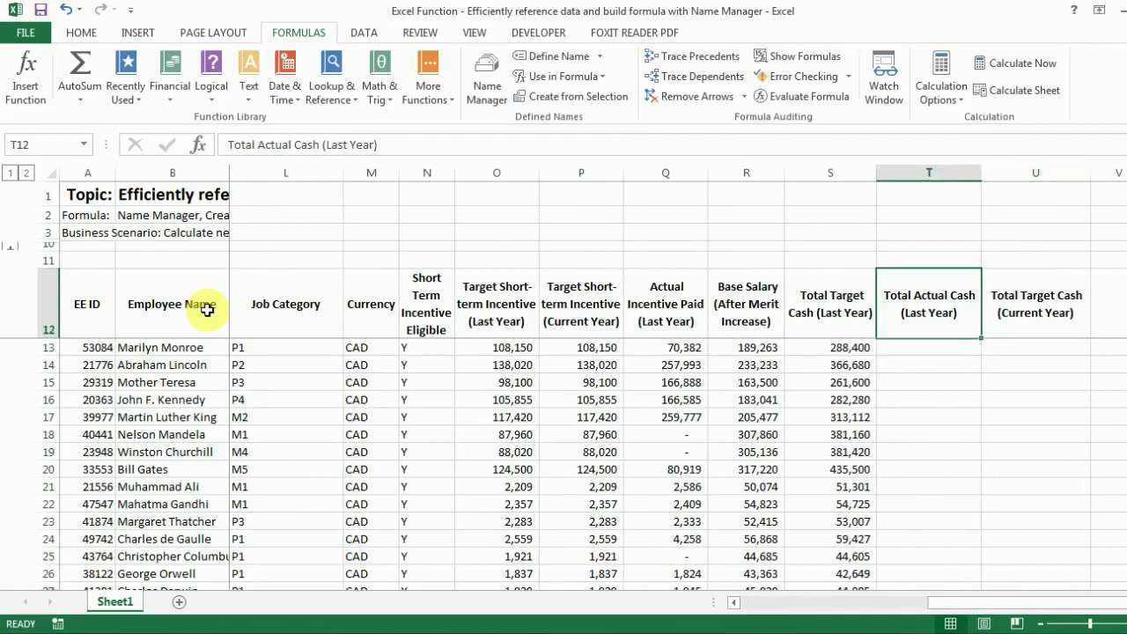
{"action": "key", "text": "Down"}
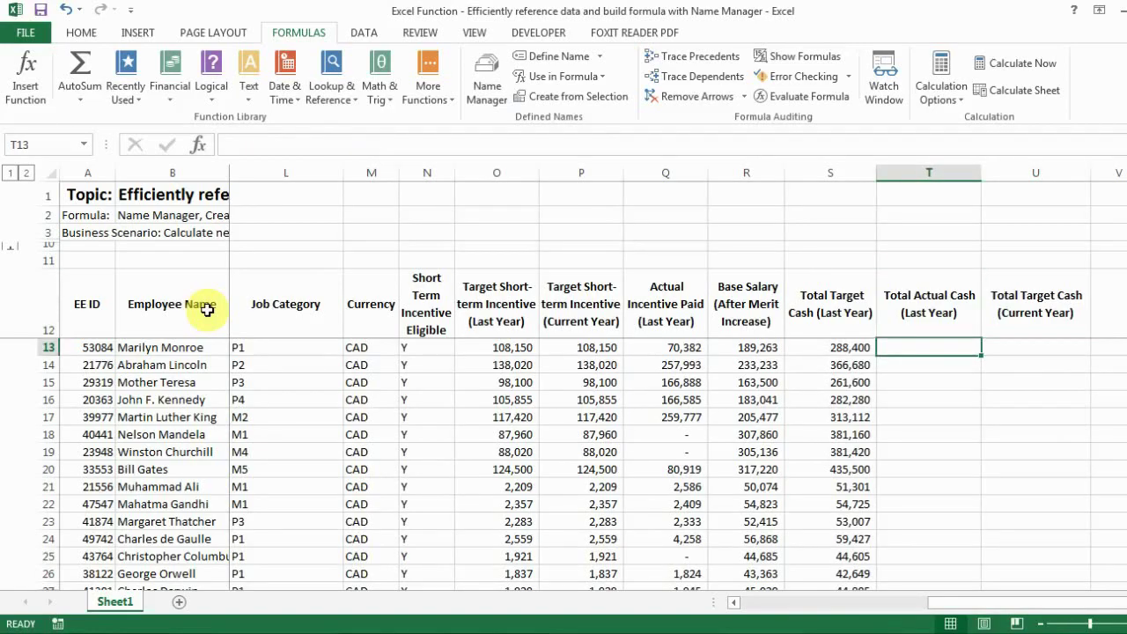
{"action": "type", "text": "="}
{"action": "key", "text": "Left"}
{"action": "key", "text": "Left"}
{"action": "key", "text": "Left"}
{"action": "key", "text": "Left"}
{"action": "key", "text": "Left"}
{"action": "key", "text": "Left"}
{"action": "key", "text": "Left"}
{"action": "key", "text": "Left"}
{"action": "key", "text": "Left"}
{"action": "key", "text": "Left"}
{"action": "key", "text": "Left"}
{"action": "key", "text": "Left"}
{"action": "key", "text": "Left"}
{"action": "key", "text": "Left"}
{"action": "key", "text": "Left"}
{"action": "key", "text": "Left"}
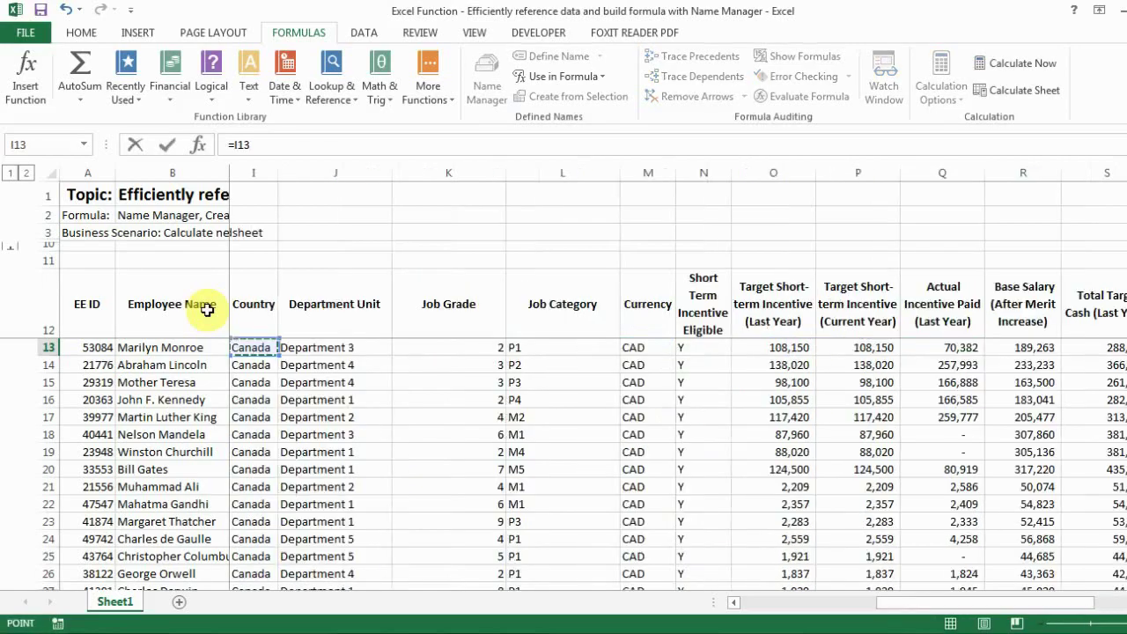
{"action": "key", "text": "Right"}
{"action": "key", "text": "Right"}
{"action": "key", "text": "Right"}
{"action": "key", "text": "Right"}
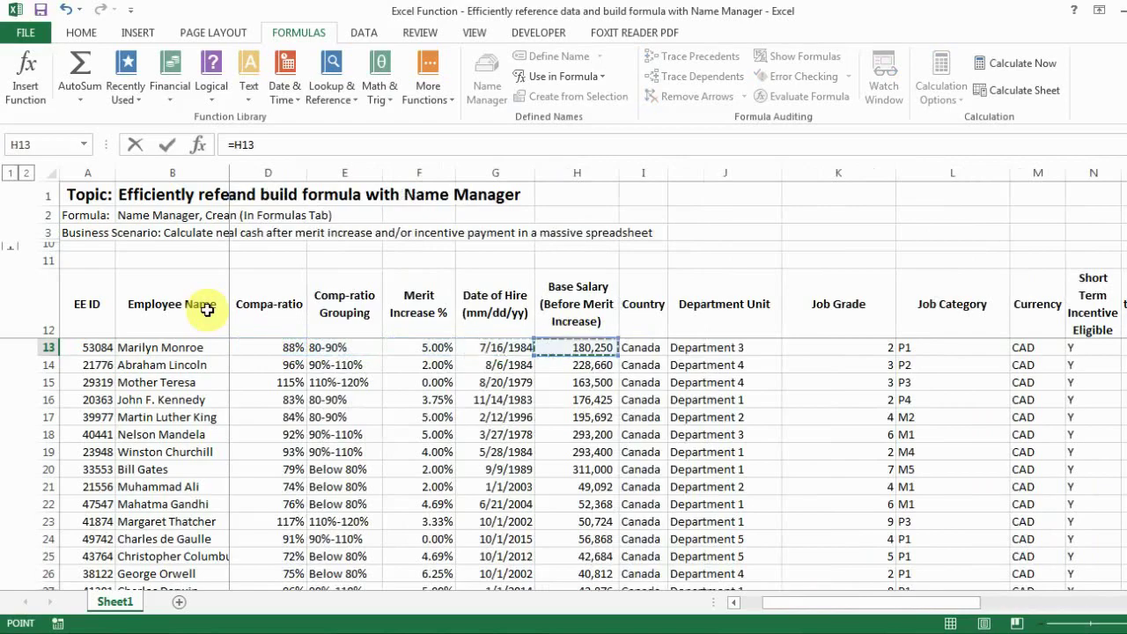
{"action": "type", "text": "+"}
{"action": "key", "text": "Right"}
{"action": "key", "text": "Left"}
{"action": "key", "text": "Left"}
{"action": "key", "text": "Left"}
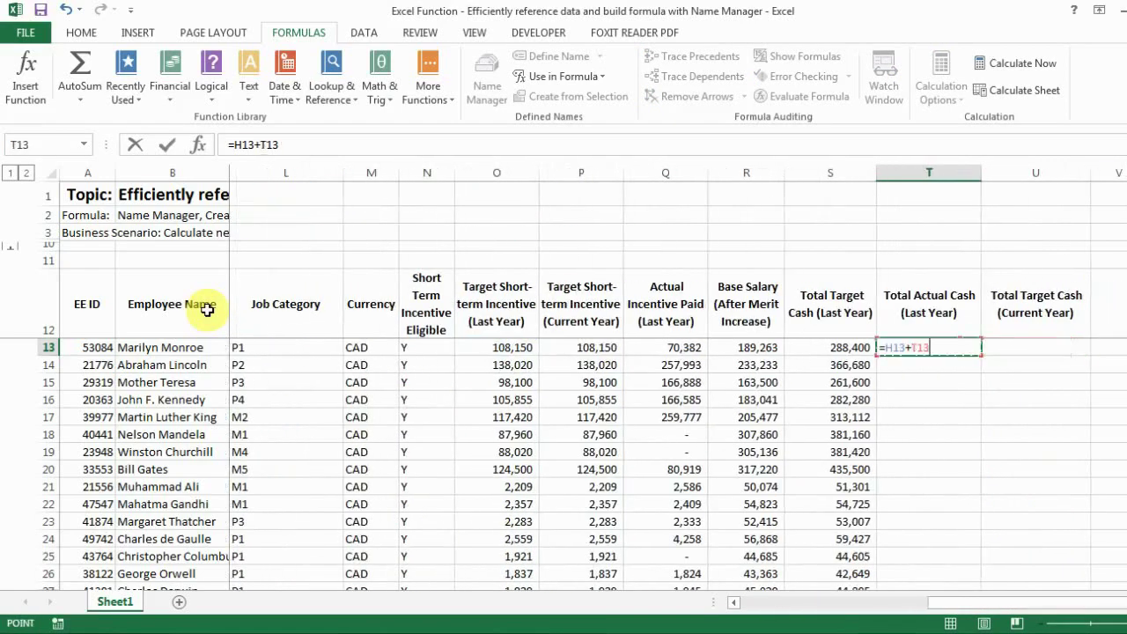
{"action": "key", "text": "Left"}
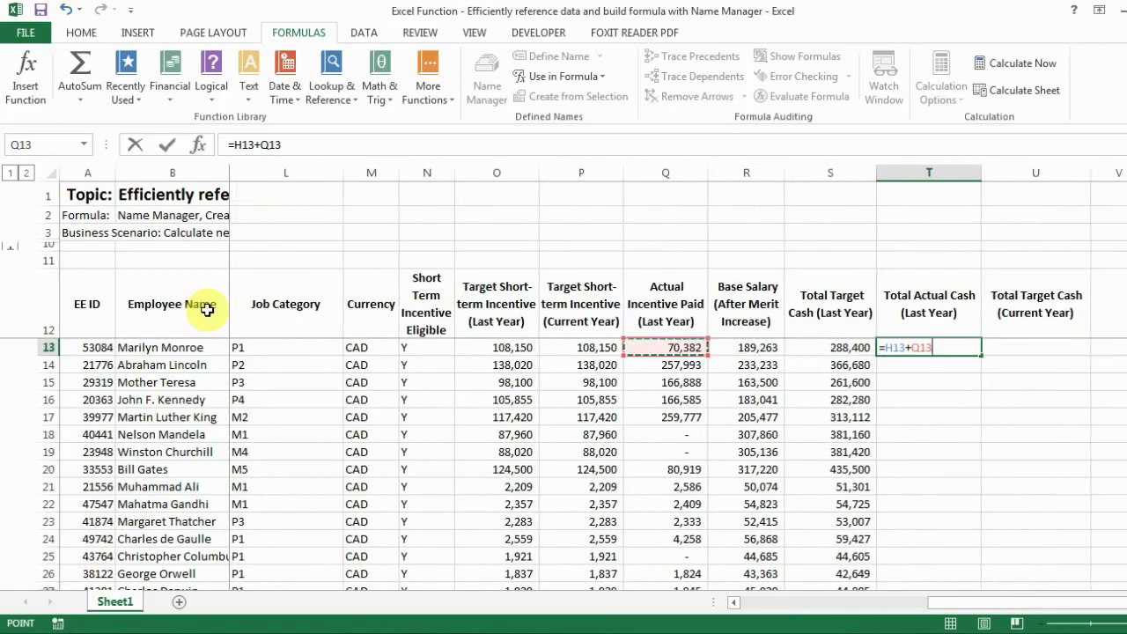
{"action": "key", "text": "Return"}
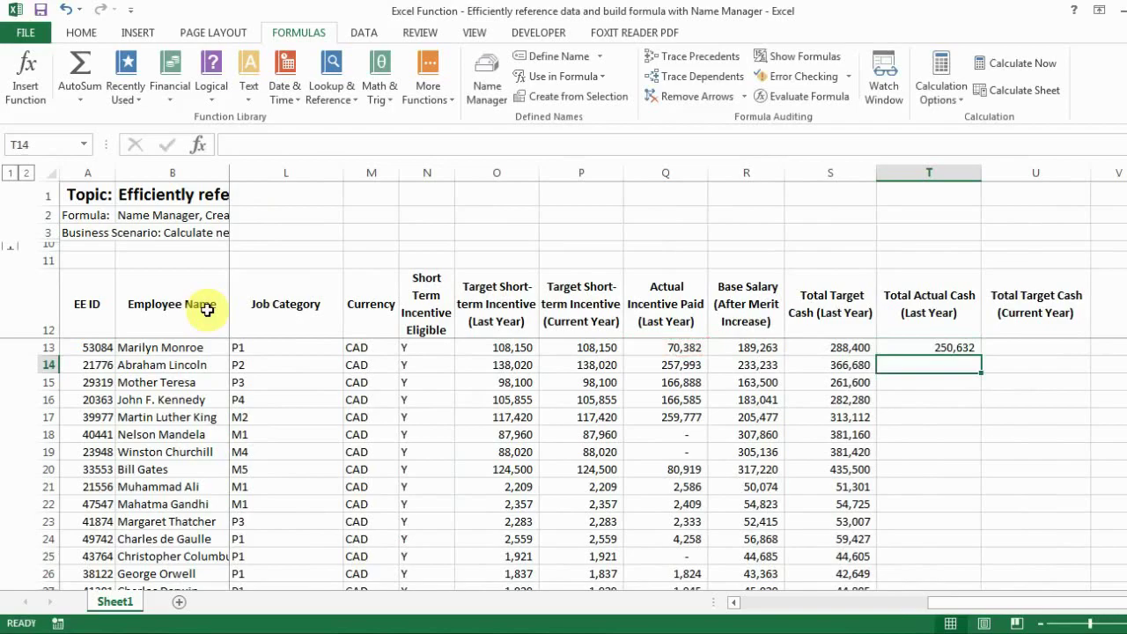
Review row 13 from EE ID across to the cells that feed the Total Actual Cash formula
{"action": "key", "text": "Up"}
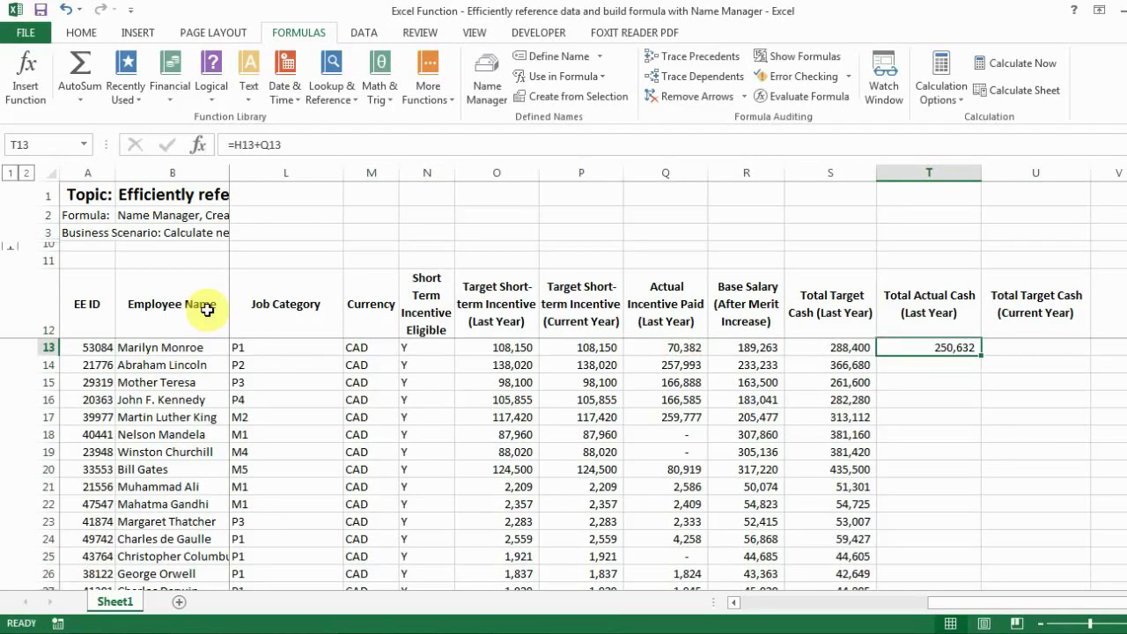
{"action": "key", "text": "Left"}
{"action": "key", "text": "Left"}
{"action": "key", "text": "ctrl+Left"}
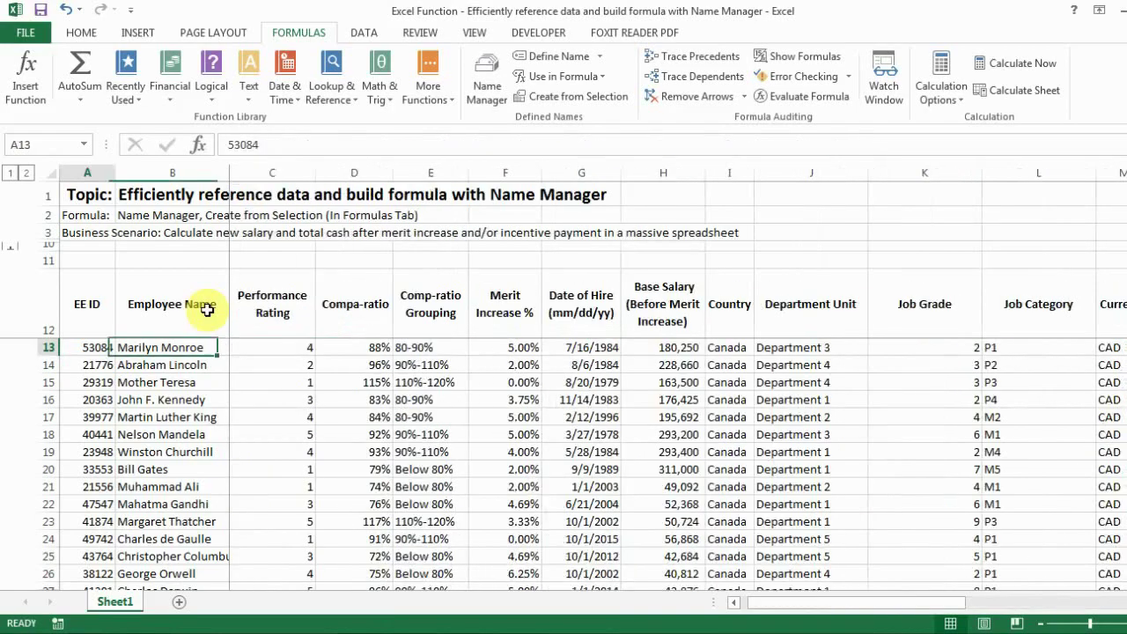
{"action": "key", "text": "Right"}
{"action": "key", "text": "Right"}
{"action": "key", "text": "Right"}
{"action": "key", "text": "Right"}
{"action": "key", "text": "Right"}
{"action": "key", "text": "Right"}
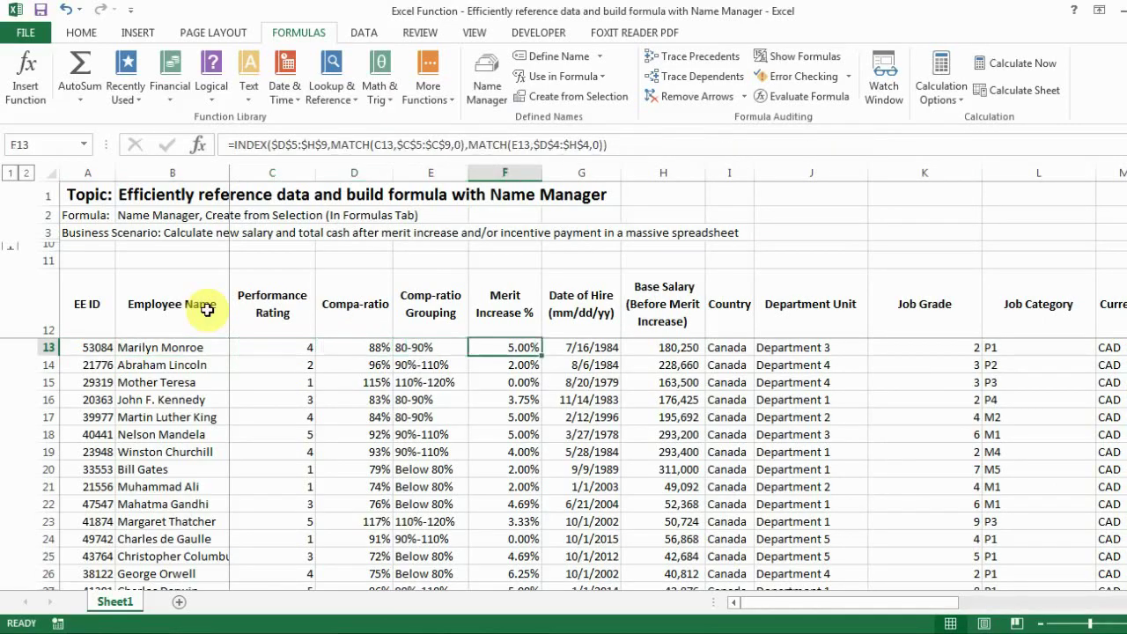
{"action": "key", "text": "Right"}
{"action": "key", "text": "Right"}
{"action": "key", "text": "Right"}
{"action": "key", "text": "Right"}
{"action": "key", "text": "Right"}
{"action": "key", "text": "Right"}
{"action": "key", "text": "Right"}
{"action": "key", "text": "Right"}
{"action": "key", "text": "Right"}
{"action": "key", "text": "Right"}
{"action": "key", "text": "Right"}
{"action": "key", "text": "Right"}
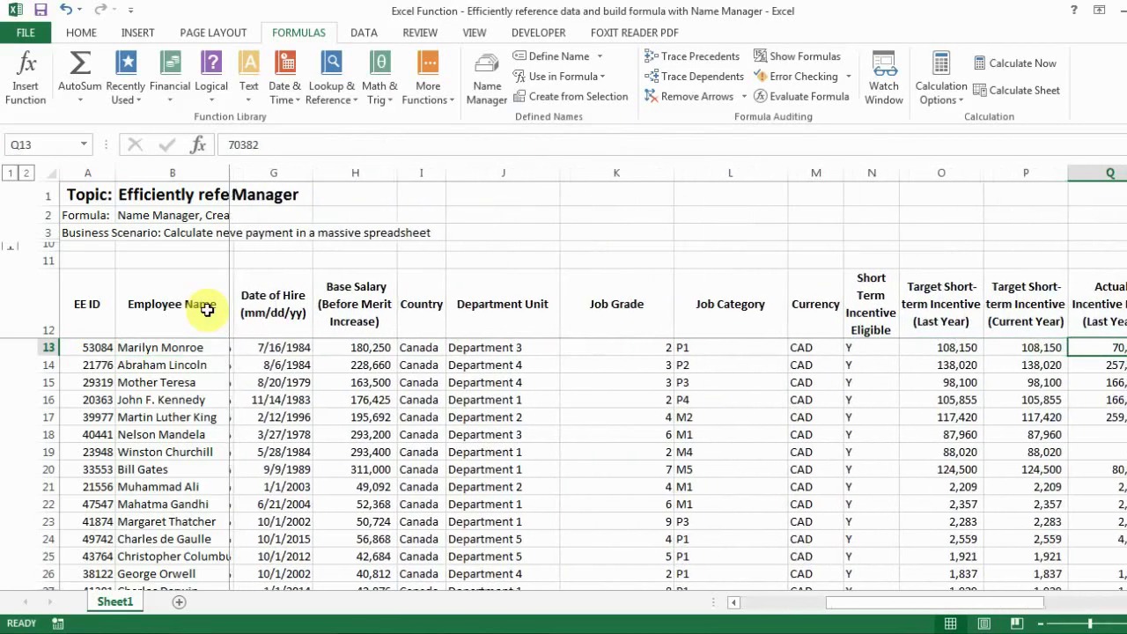
{"action": "key", "text": "Right"}
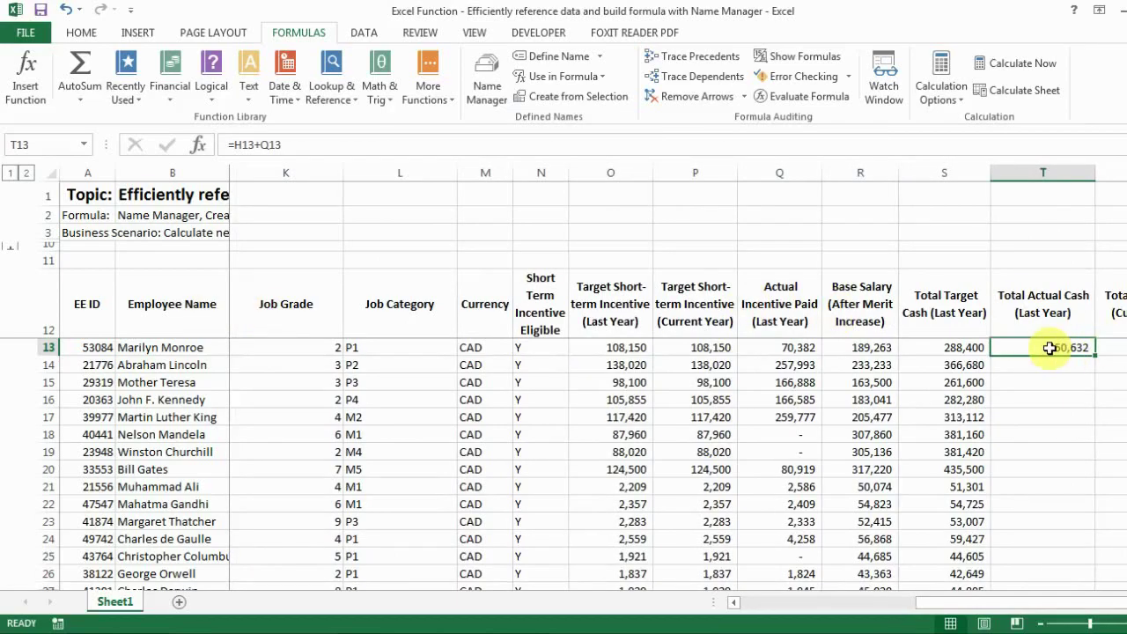
Create a named range for the Base Salary (Before Merit Increase) data in H12:H112, taking the name from the top row
{"action": "key", "text": "Down"}
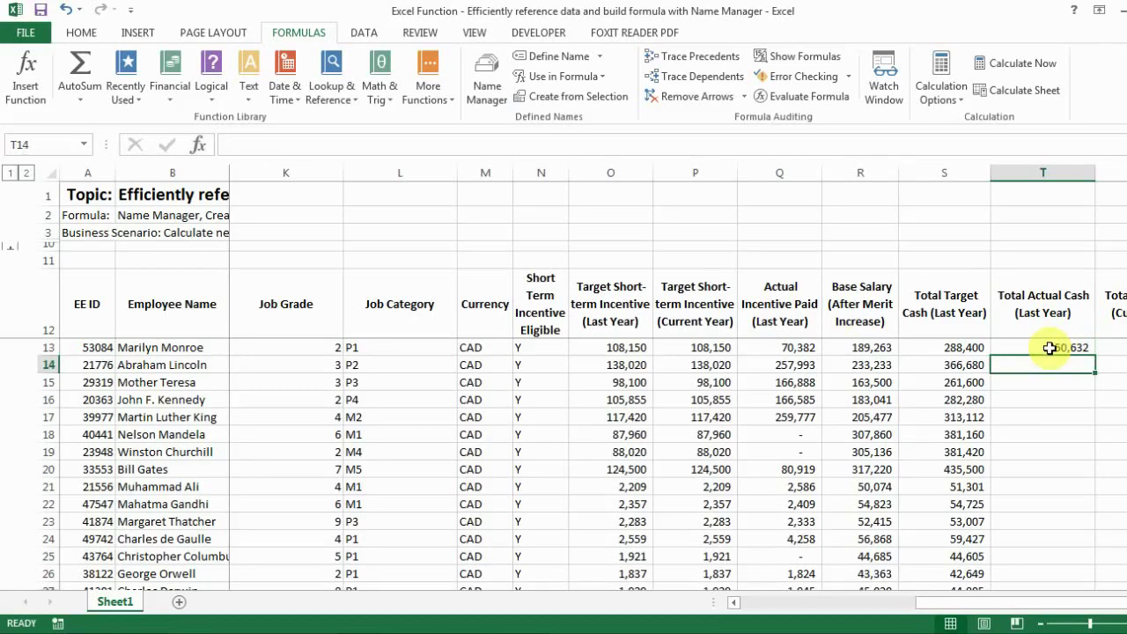
{"action": "key", "text": "Left"}
{"action": "key", "text": "Left"}
{"action": "key", "text": "Left"}
{"action": "key", "text": "Left"}
{"action": "key", "text": "Left"}
{"action": "key", "text": "Left"}
{"action": "key", "text": "Left"}
{"action": "key", "text": "Left"}
{"action": "key", "text": "Left"}
{"action": "key", "text": "Left"}
{"action": "key", "text": "Left"}
{"action": "key", "text": "Left"}
{"action": "key", "text": "Left"}
{"action": "key", "text": "Left"}
{"action": "key", "text": "Left"}
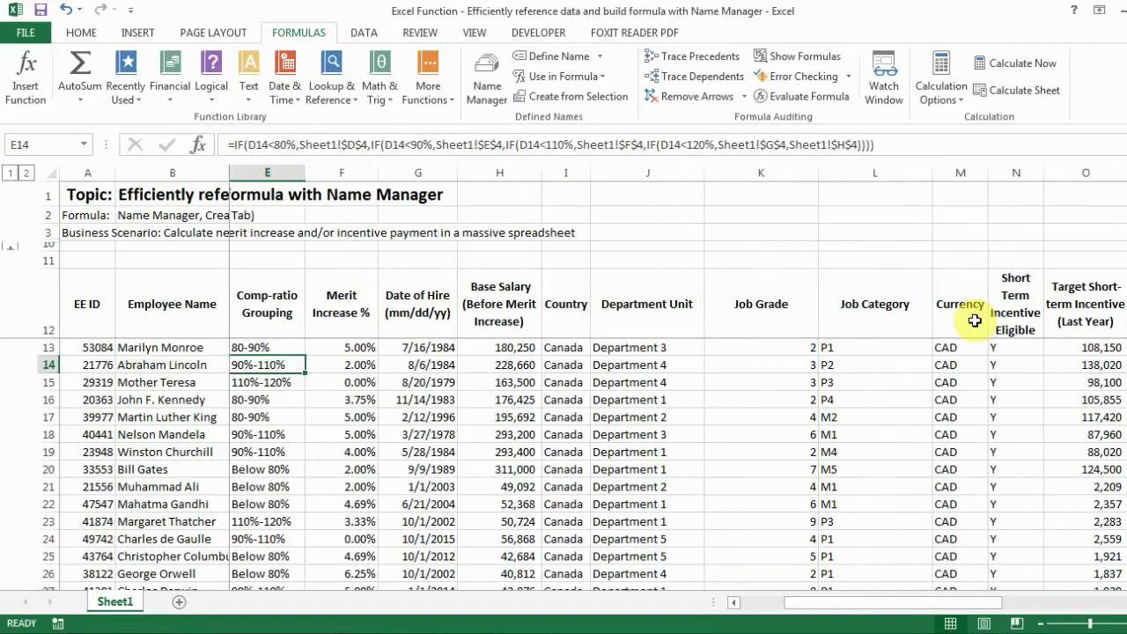
{"action": "key", "text": "Right"}
{"action": "key", "text": "Up"}
{"action": "key", "text": "Up"}
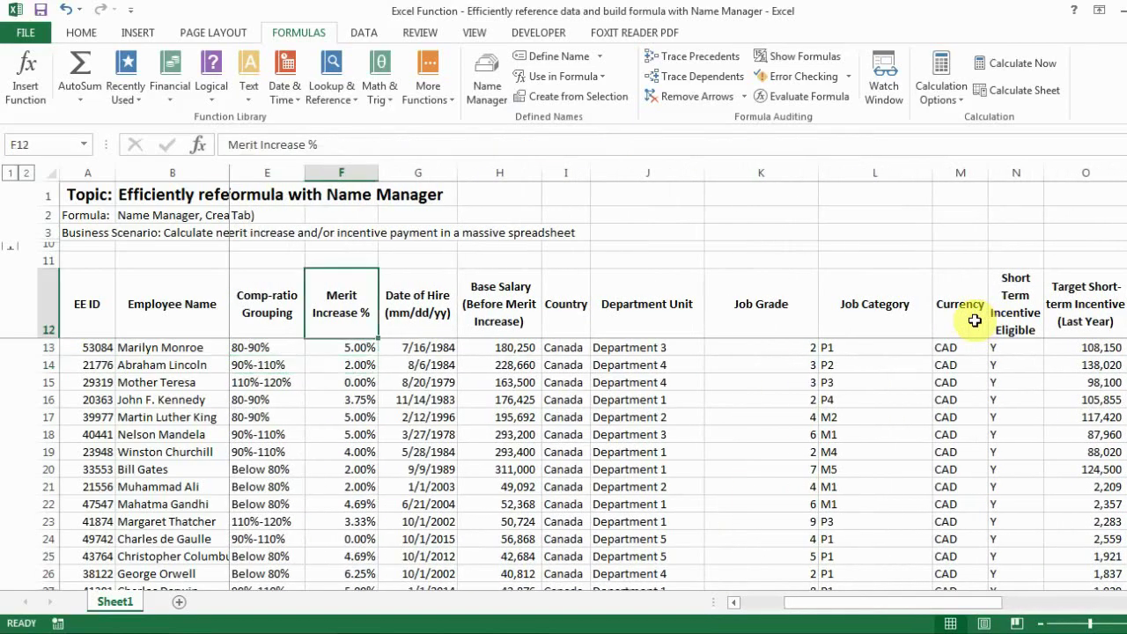
{"action": "key", "text": "Right"}
{"action": "key", "text": "Right"}
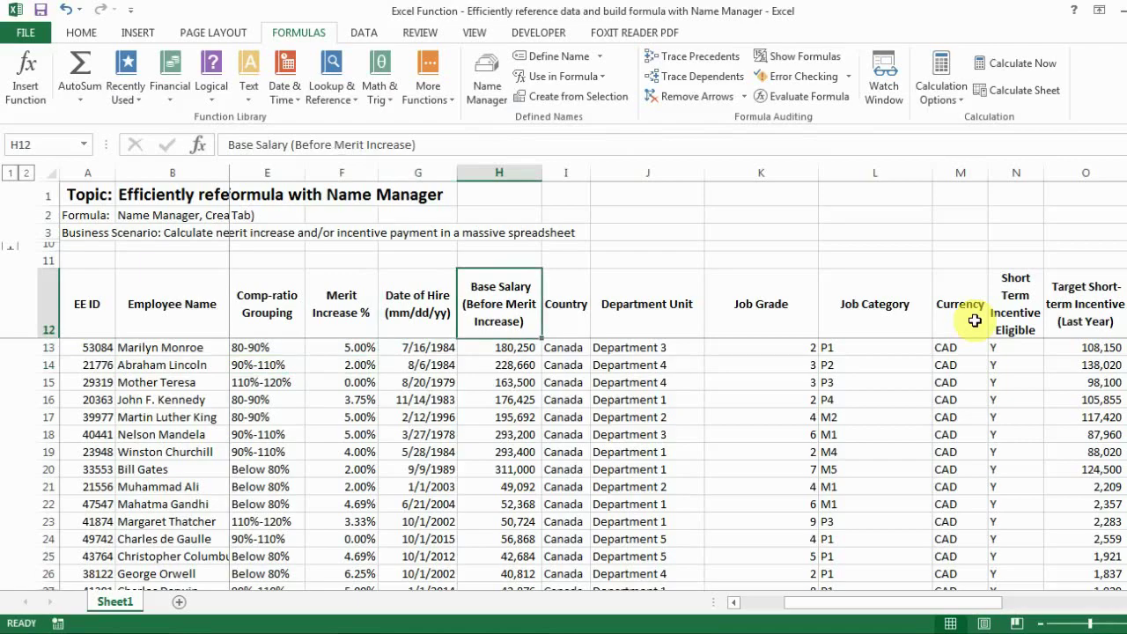
{"action": "key", "text": "ctrl+shift+Down"}
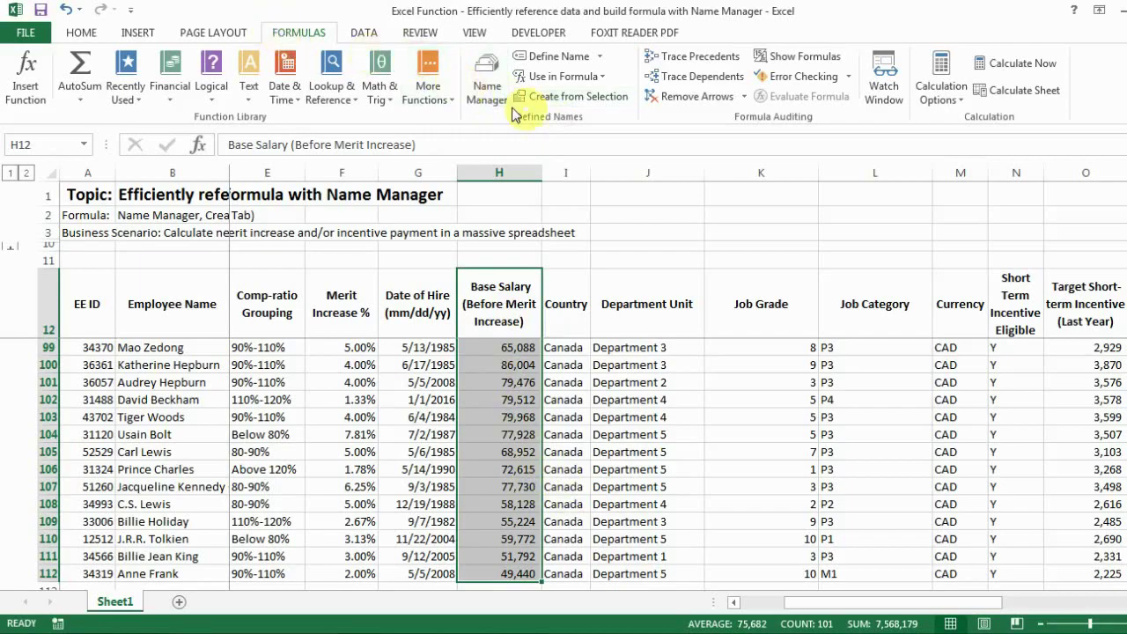
{"action": "left_click", "coordinate": [561, 99]}
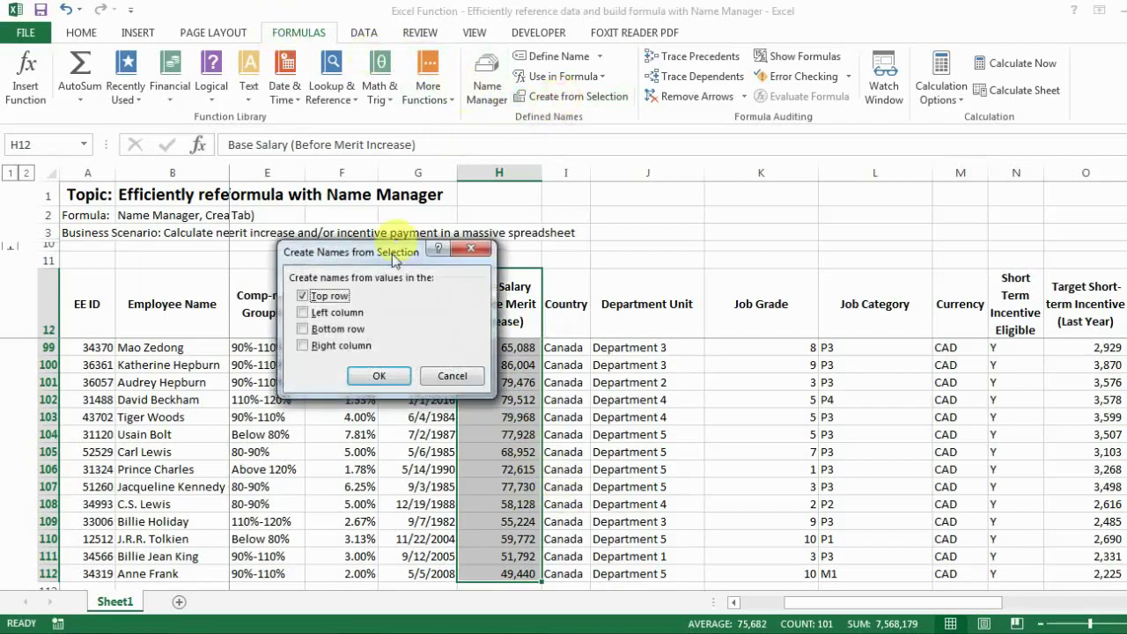
{"action": "left_click", "coordinate": [378, 376]}
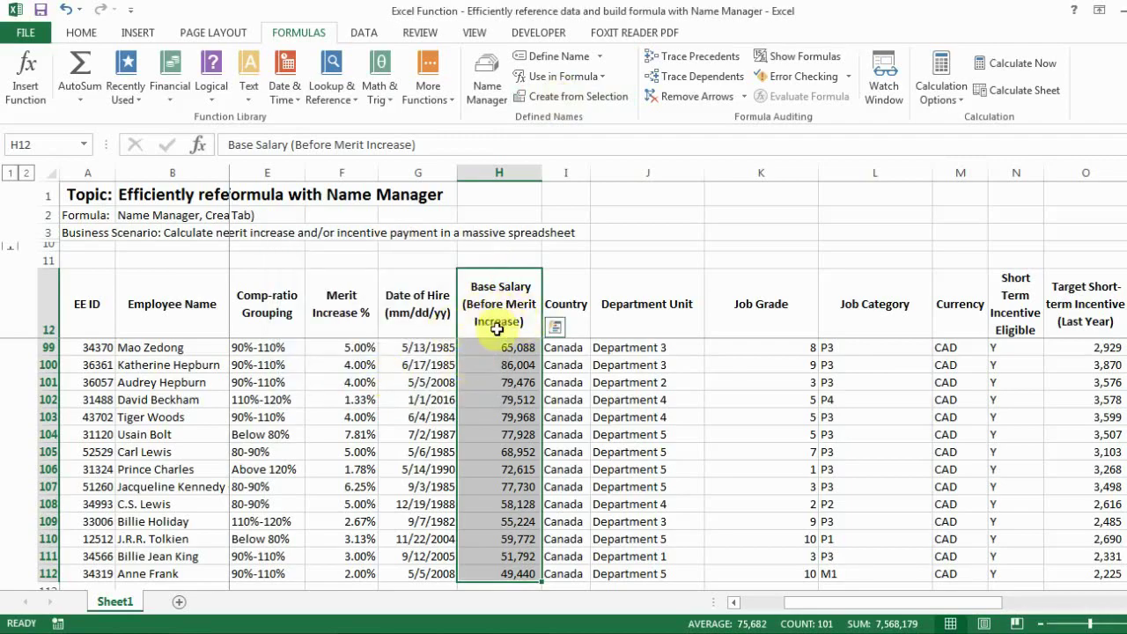
Create named ranges for the five columns from Target Short-term Incentive (Last Year) to Total Target Cash (Last Year), O12:S112, using the top row
{"action": "left_click", "coordinate": [502, 303]}
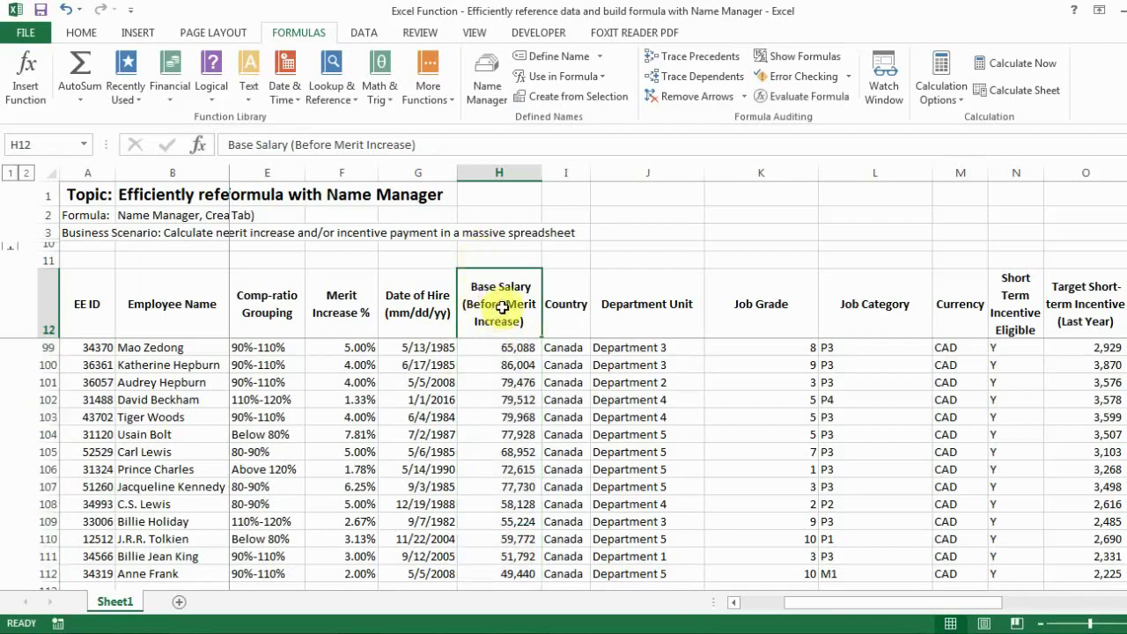
{"action": "key", "text": "Right"}
{"action": "key", "text": "Right"}
{"action": "key", "text": "Right"}
{"action": "key", "text": "Right"}
{"action": "key", "text": "Right"}
{"action": "key", "text": "Right"}
{"action": "key", "text": "Right"}
{"action": "key", "text": "Right"}
{"action": "key", "text": "Right"}
{"action": "key", "text": "Right"}
{"action": "key", "text": "Right"}
{"action": "key", "text": "Right"}
{"action": "key", "text": "Right"}
{"action": "key", "text": "Left"}
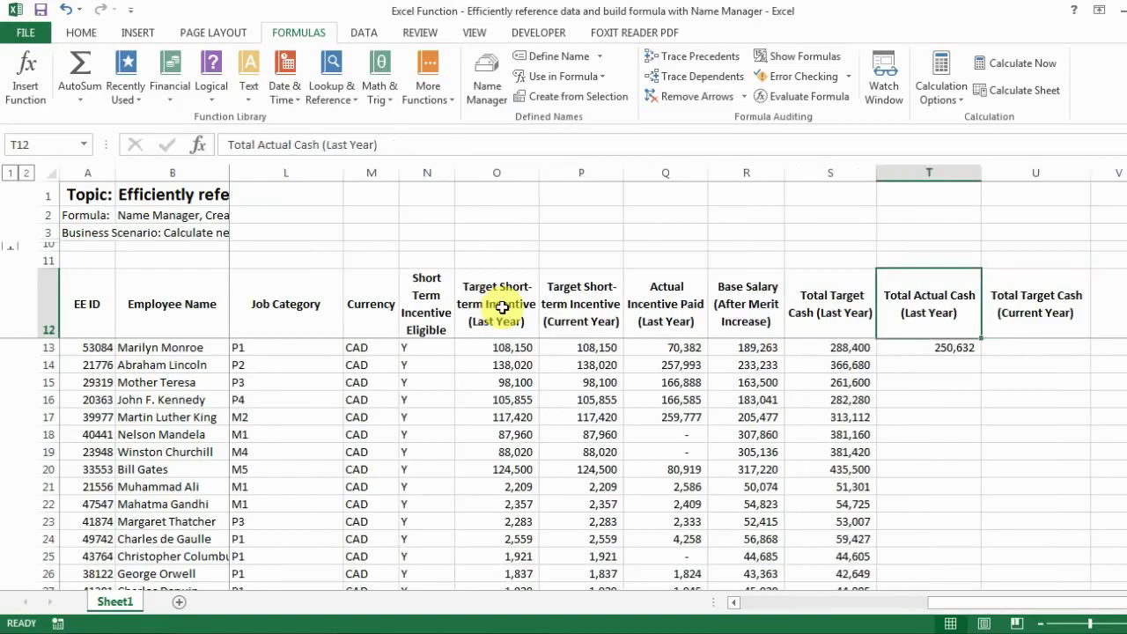
{"action": "key", "text": "Left"}
{"action": "key", "text": "Left"}
{"action": "key", "text": "Left"}
{"action": "key", "text": "Left"}
{"action": "key", "text": "Left"}
{"action": "key", "text": "shift+Right"}
{"action": "key", "text": "shift+Right"}
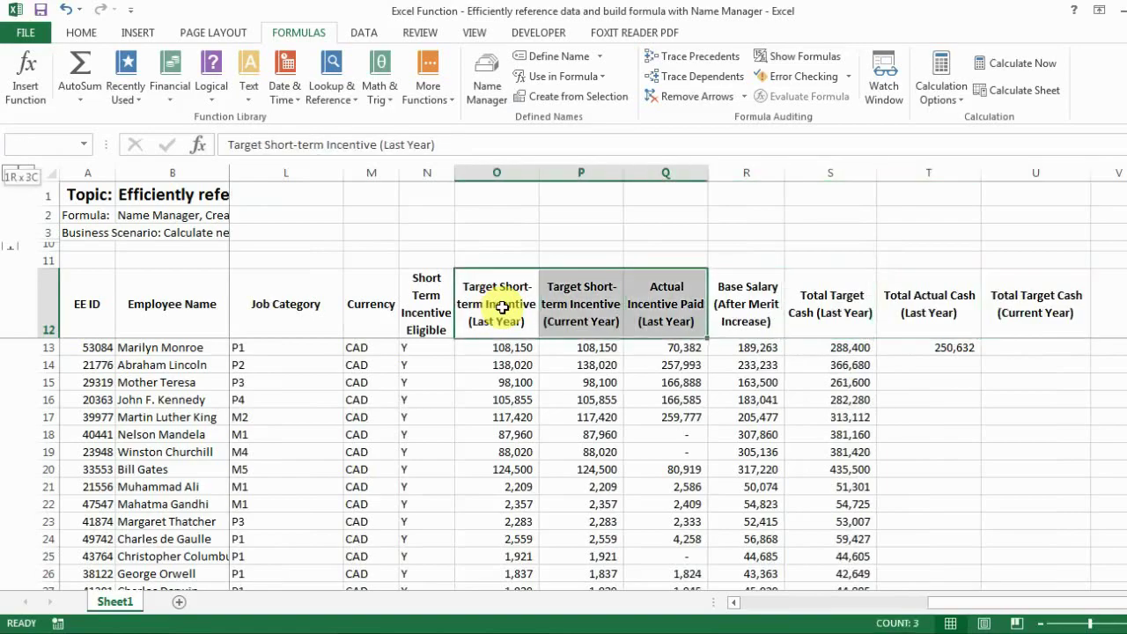
{"action": "key", "text": "shift+Right"}
{"action": "key", "text": "shift+Right"}
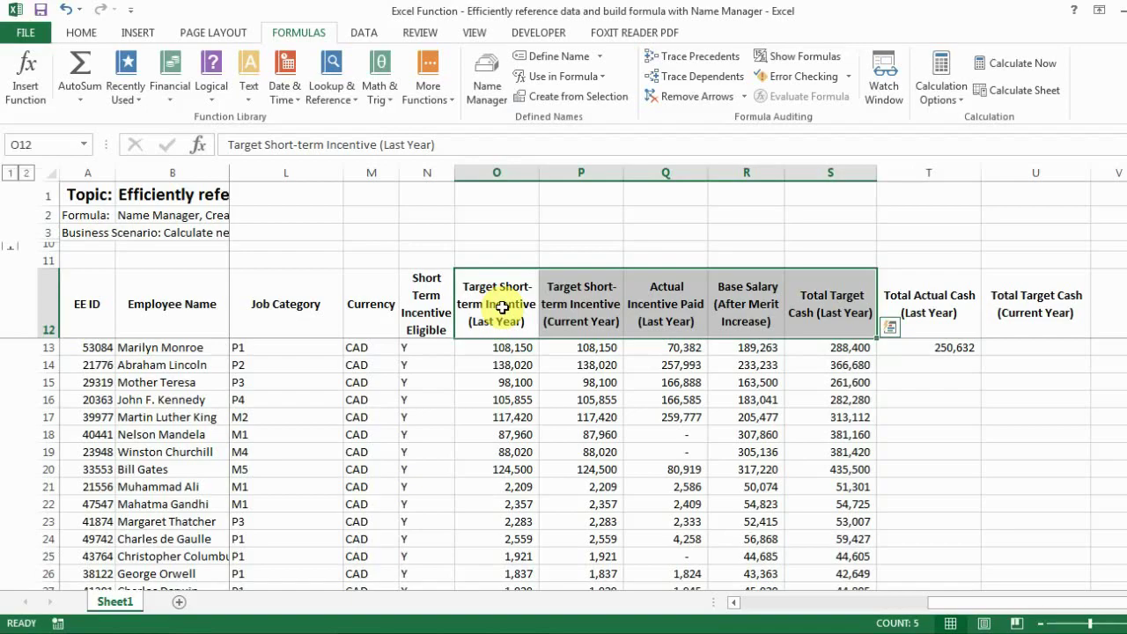
{"action": "key", "text": "shift+Left"}
{"action": "key", "text": "shift+Left"}
{"action": "key", "text": "shift+Left"}
{"action": "key", "text": "shift+Left"}
{"action": "key", "text": "shift+Left"}
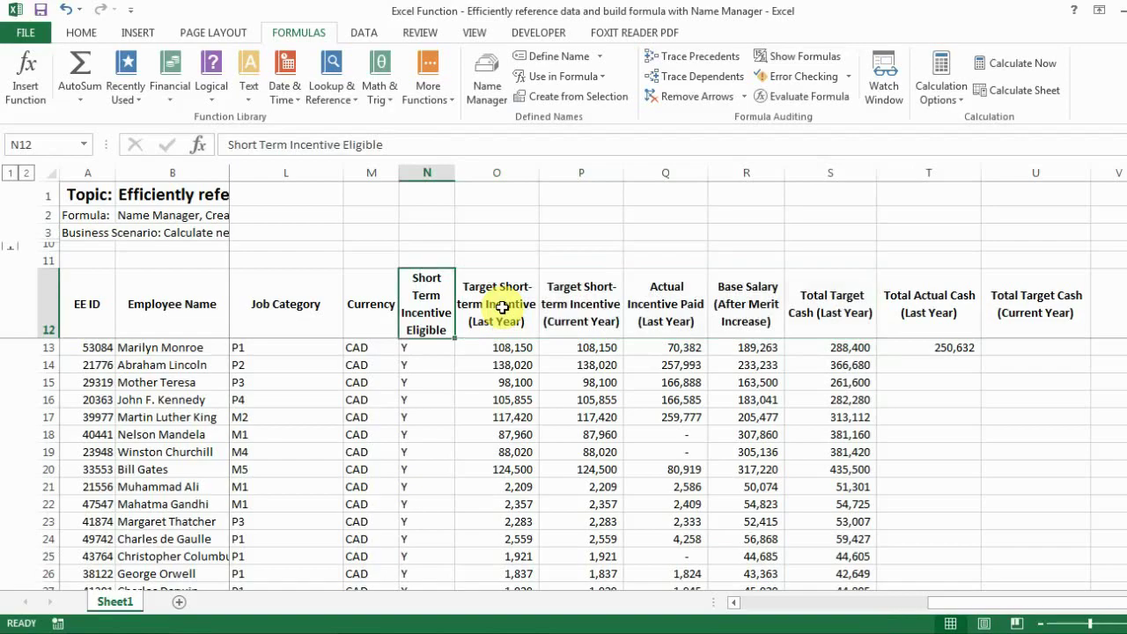
{"action": "key", "text": "shift+Right"}
{"action": "key", "text": "shift+Right"}
{"action": "key", "text": "shift+Right"}
{"action": "key", "text": "shift+Right"}
{"action": "key", "text": "shift+Right"}
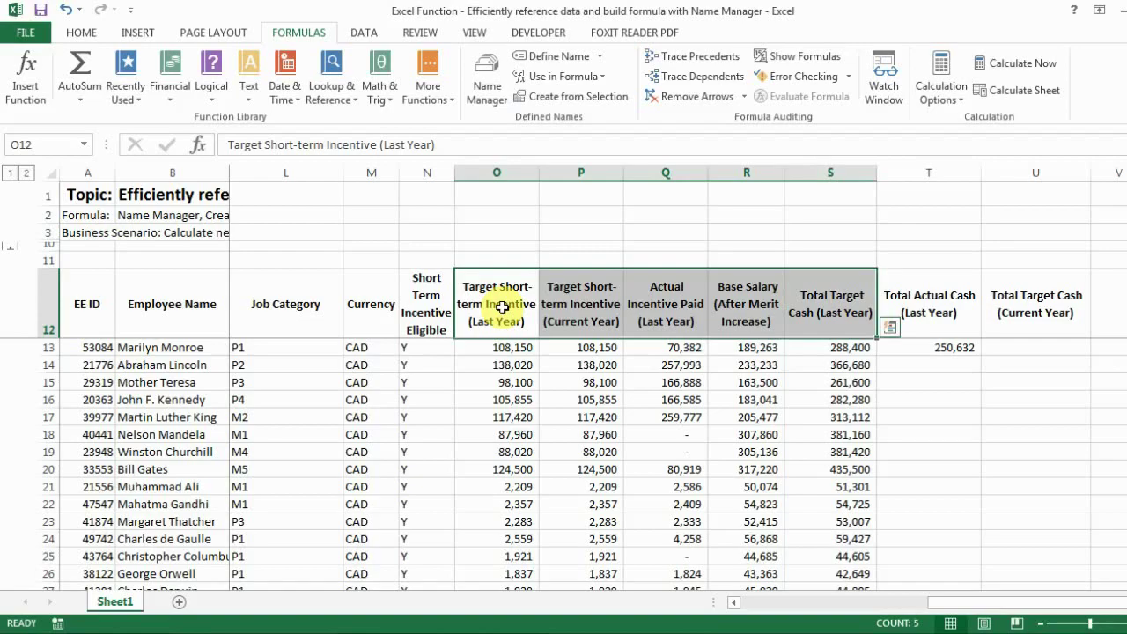
{"action": "key", "text": "ctrl+shift+Down"}
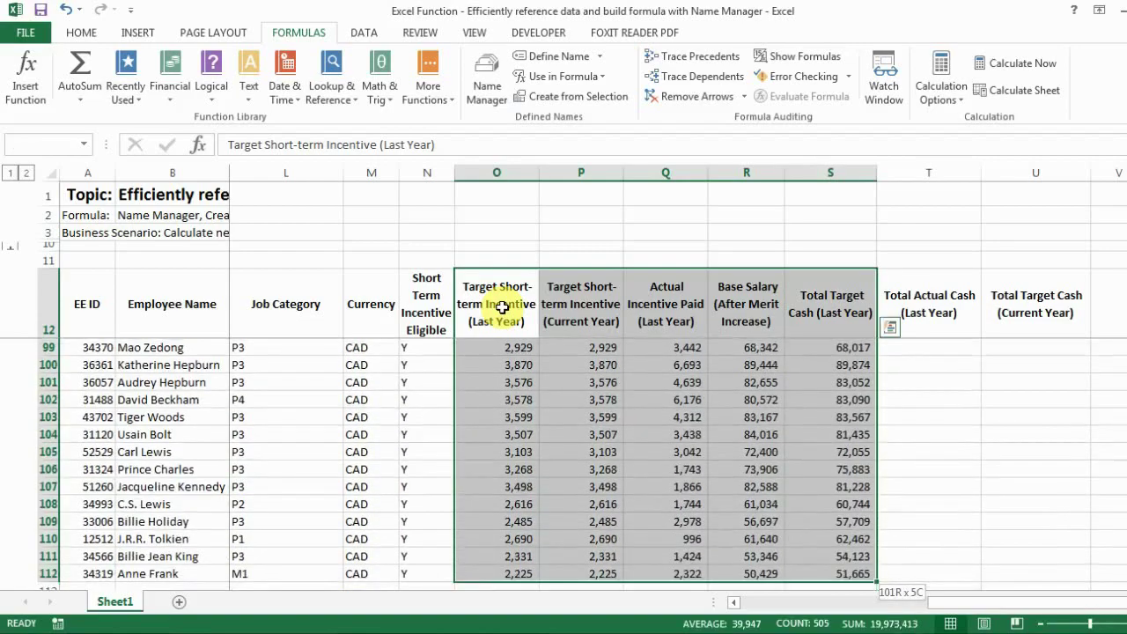
{"action": "left_click", "coordinate": [562, 102]}
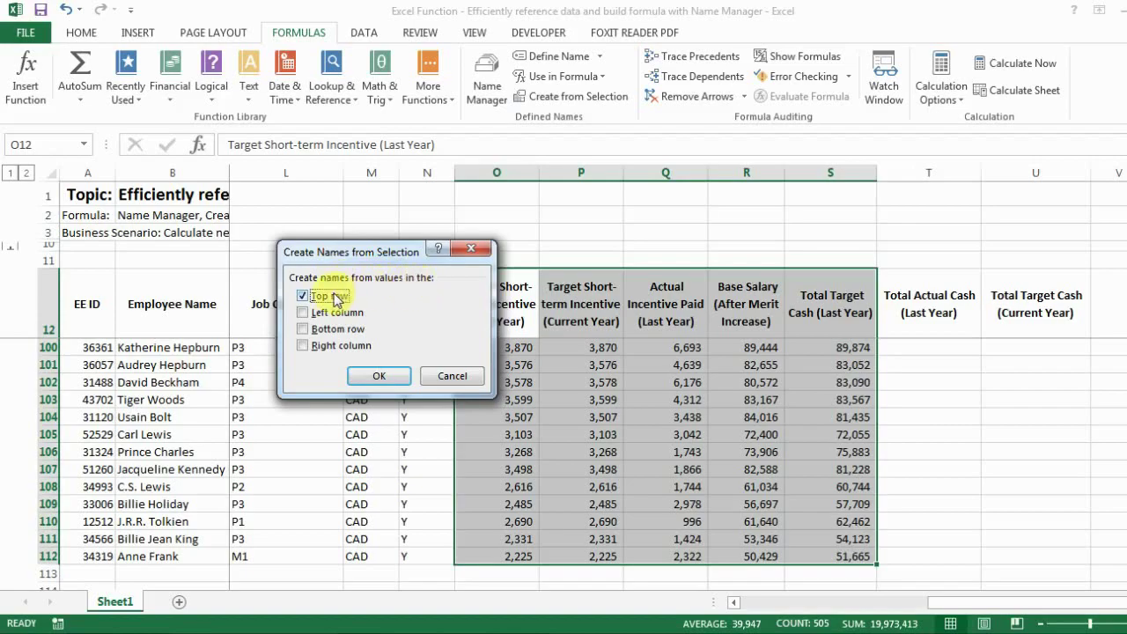
{"action": "left_click", "coordinate": [378, 375]}
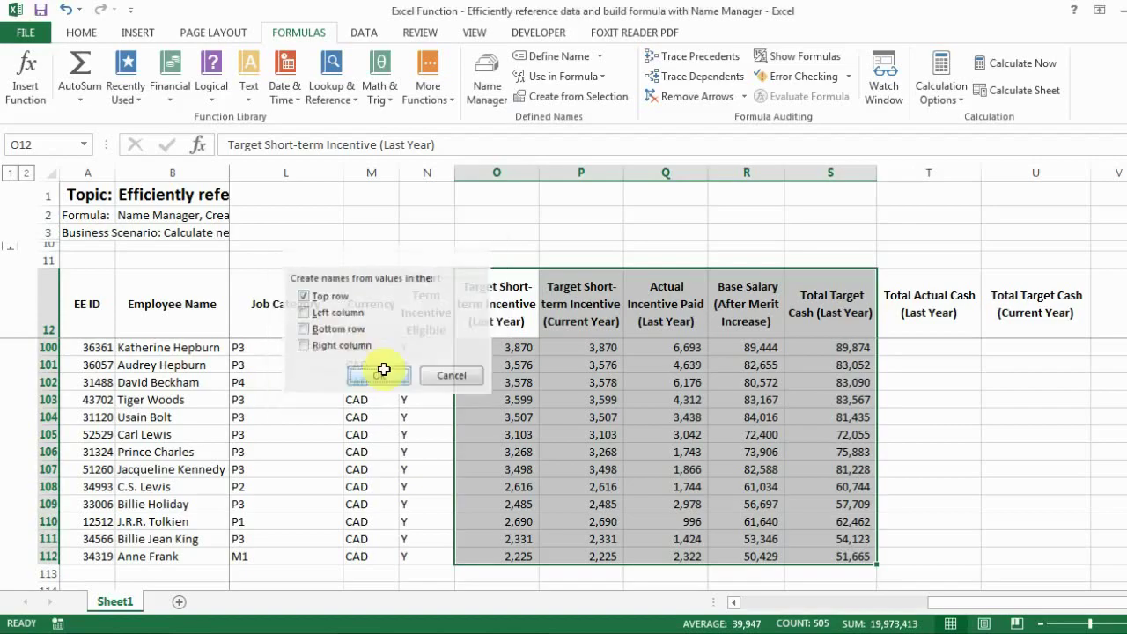
Begin the Total Actual Cash (Last Year) formula in T14 with the named range Base_Salary__Before_Merit_Increase
{"action": "left_click", "coordinate": [898, 311]}
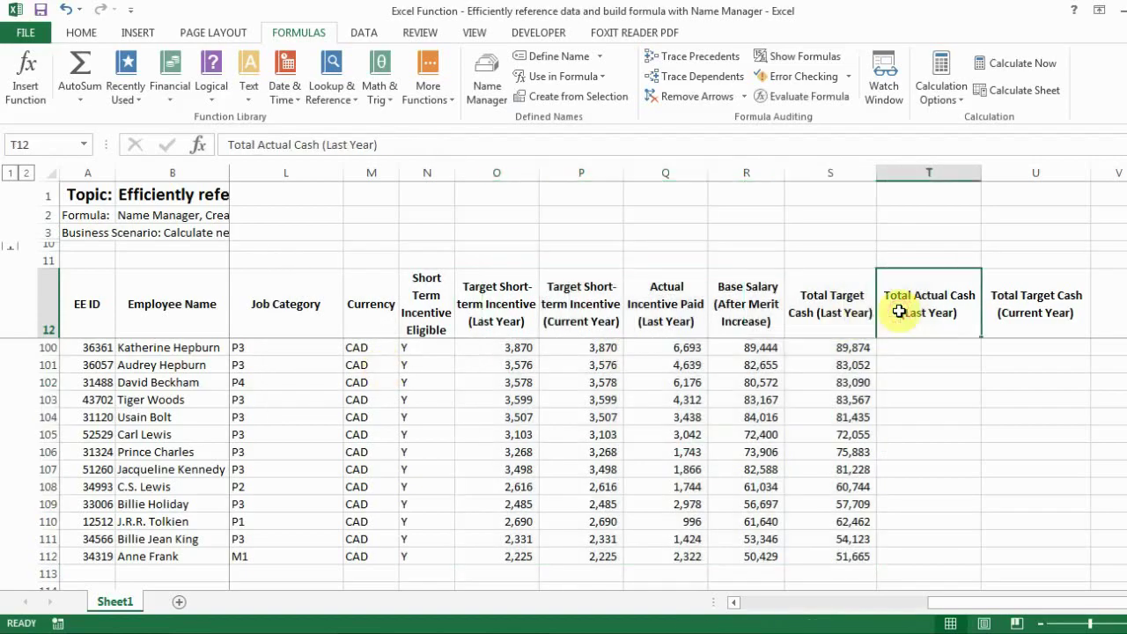
{"action": "key", "text": "Down"}
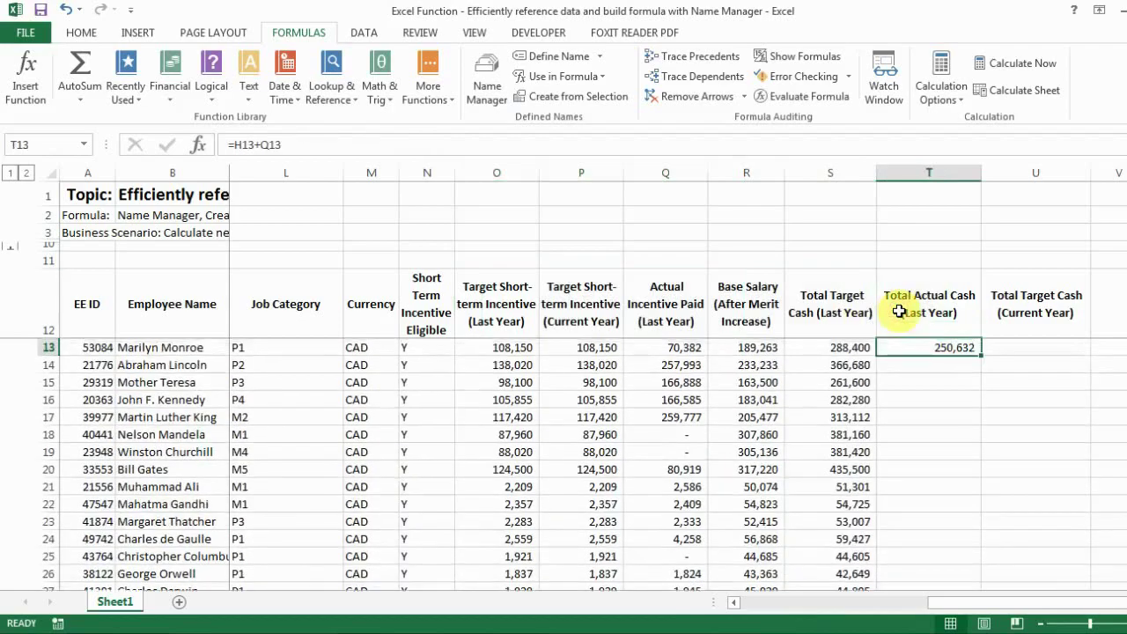
{"action": "key", "text": "Down"}
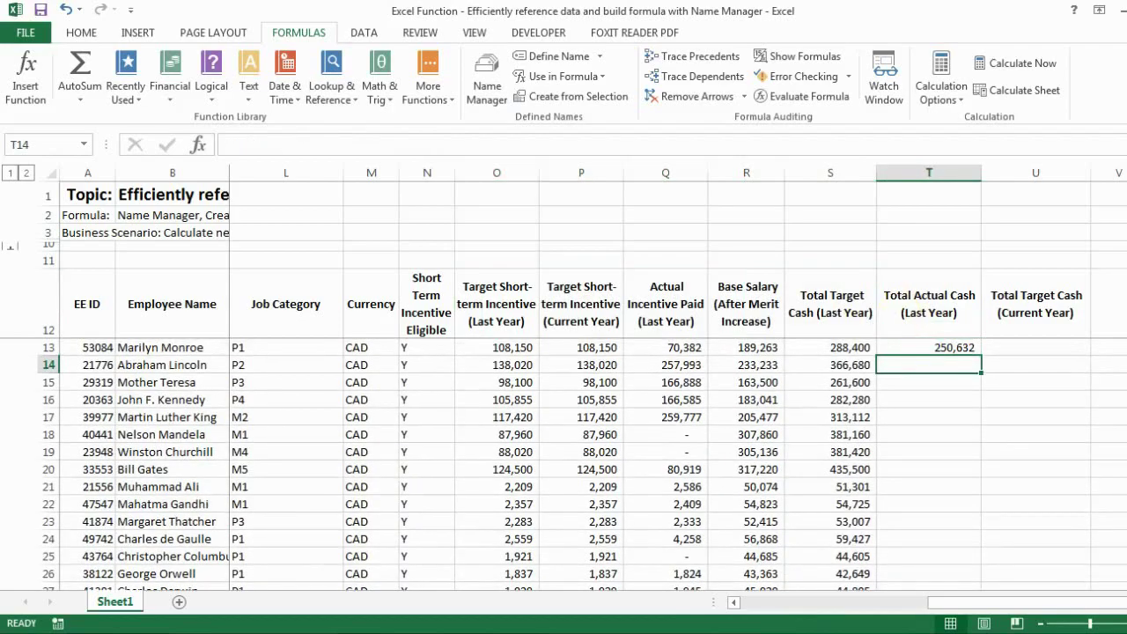
{"action": "type", "text": "="}
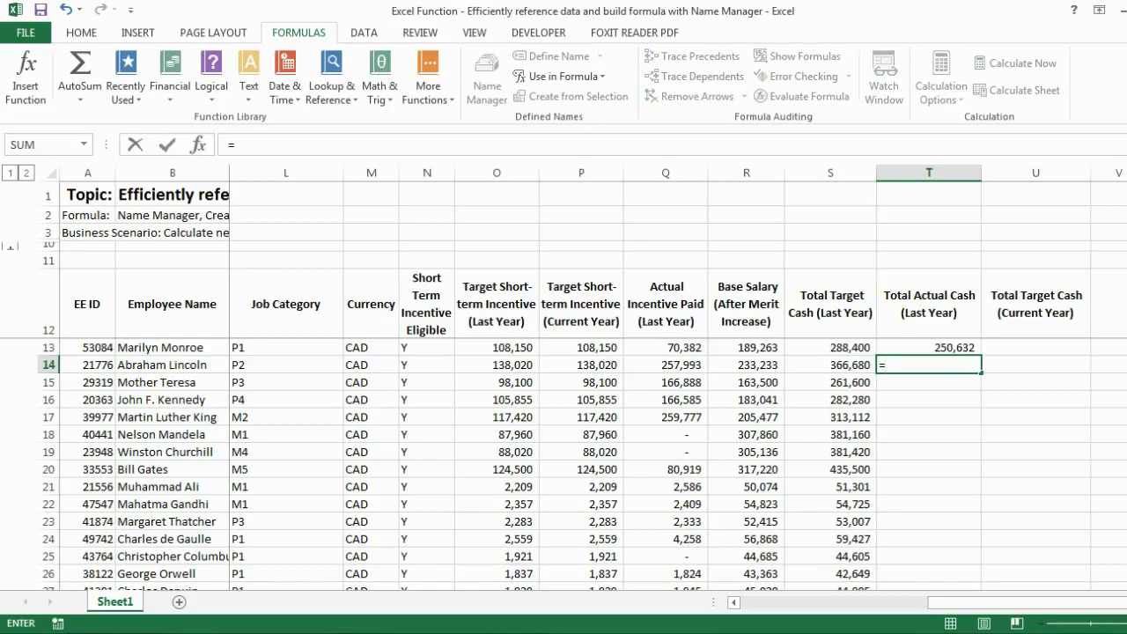
{"action": "type", "text": "ba"}
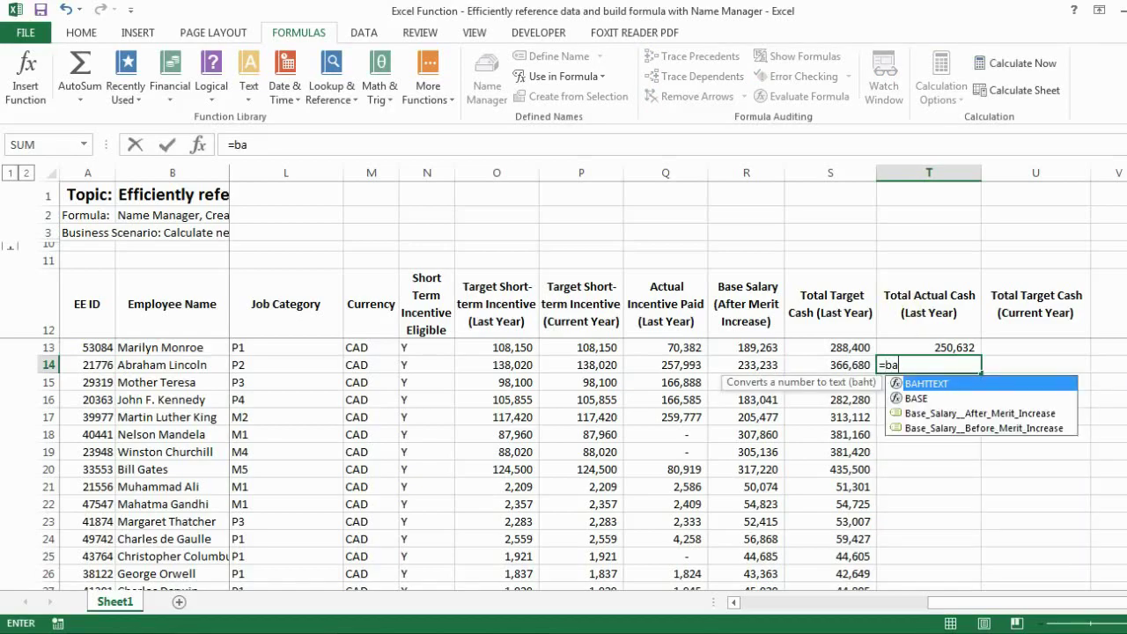
{"action": "key", "text": "Down"}
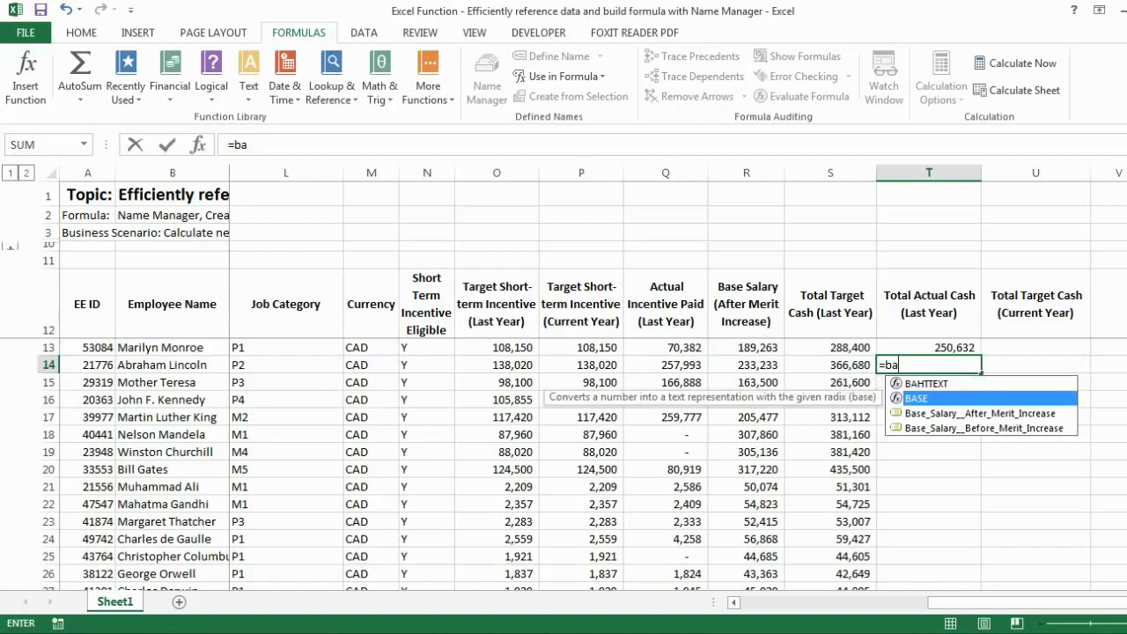
{"action": "key", "text": "Down"}
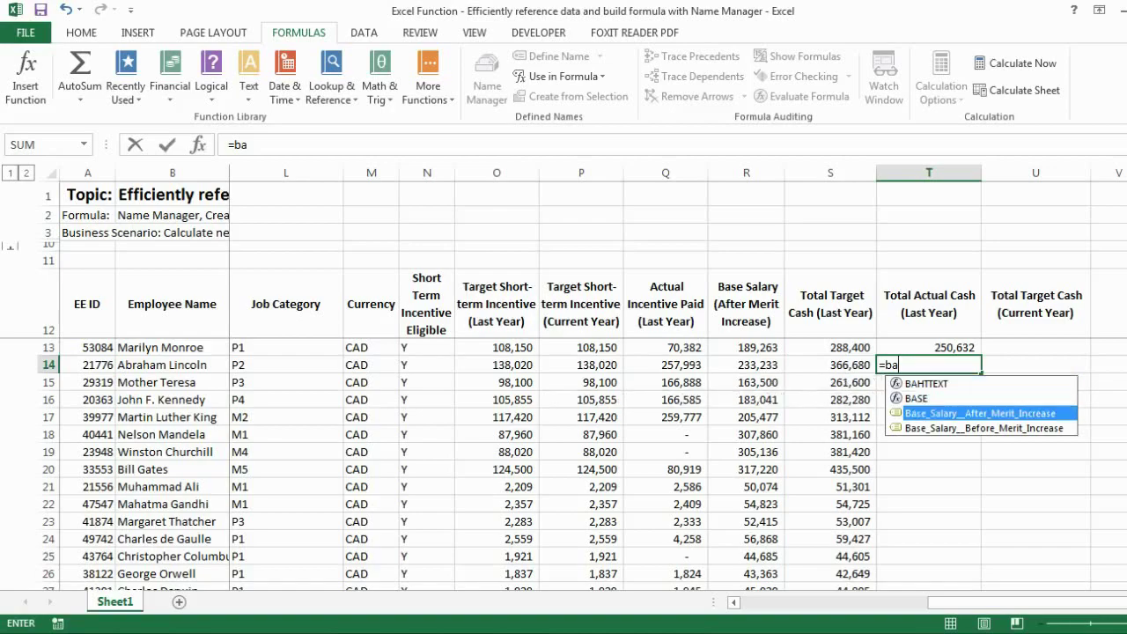
{"action": "key", "text": "Down"}
{"action": "key", "text": "Up"}
{"action": "key", "text": "Down"}
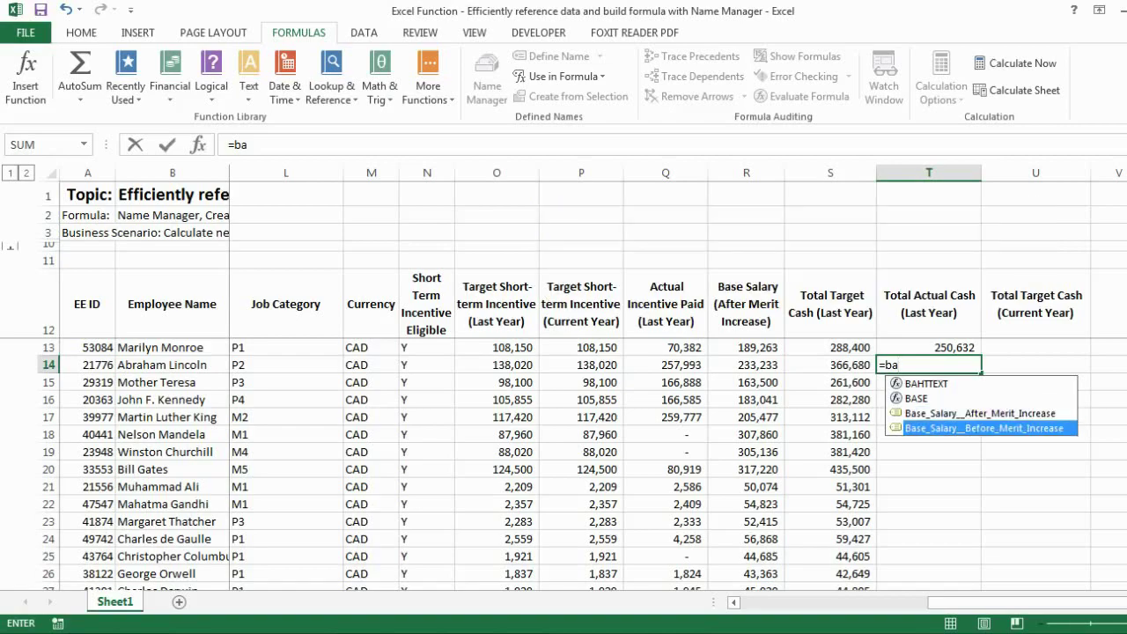
{"action": "key", "text": "Tab"}
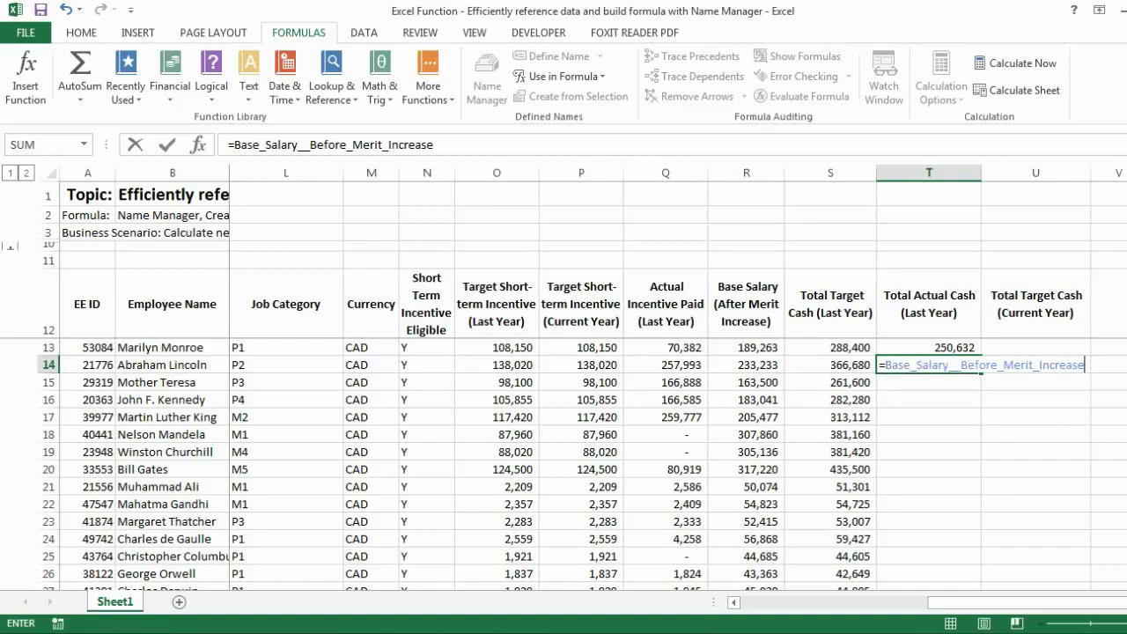
Add the named range Actual_Incentive_Paid__Last_Year to the T14 formula and enter it, keeping the cell selected
{"action": "type", "text": "+"}
{"action": "type", "text": "ac"}
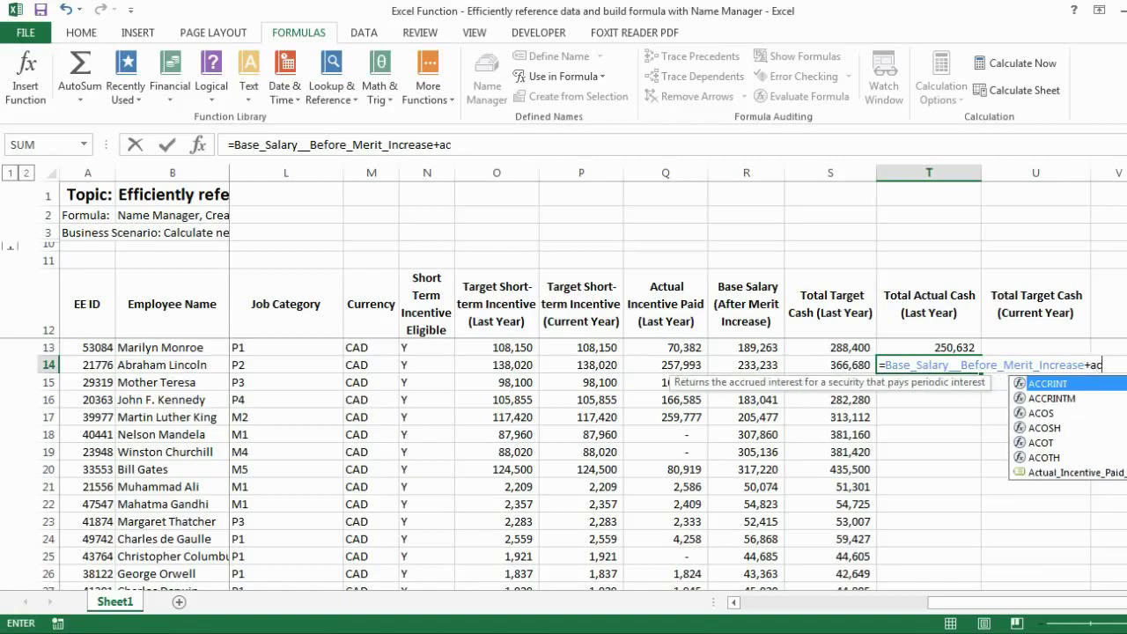
{"action": "key", "text": "Down"}
{"action": "key", "text": "Down"}
{"action": "key", "text": "Down"}
{"action": "key", "text": "Down"}
{"action": "key", "text": "Down"}
{"action": "key", "text": "Down"}
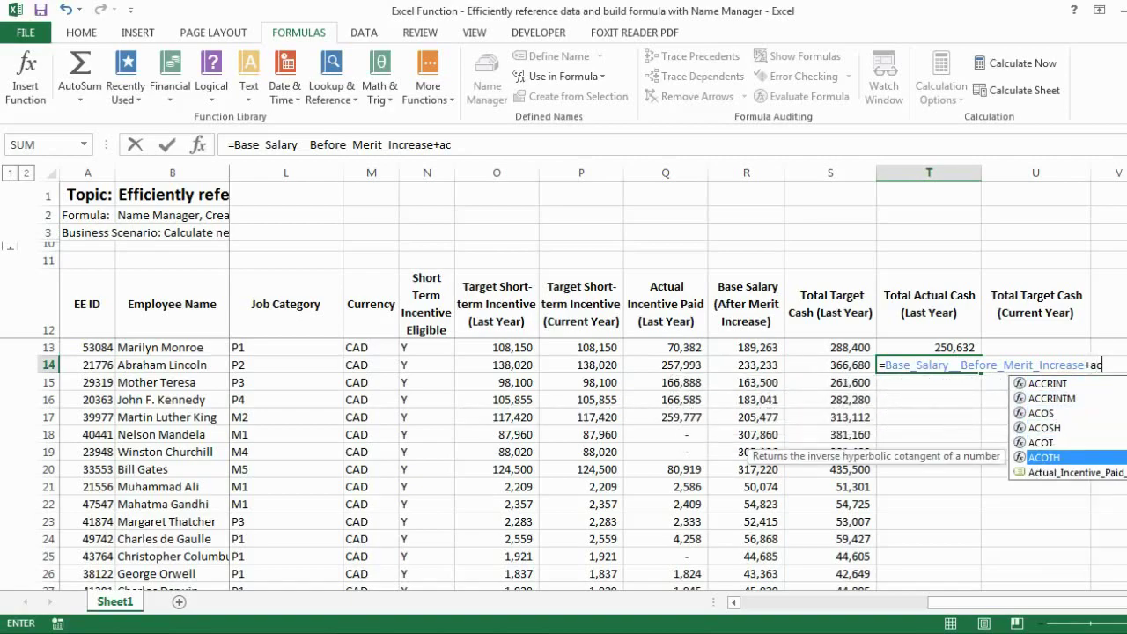
{"action": "key", "text": "Up"}
{"action": "key", "text": "Down"}
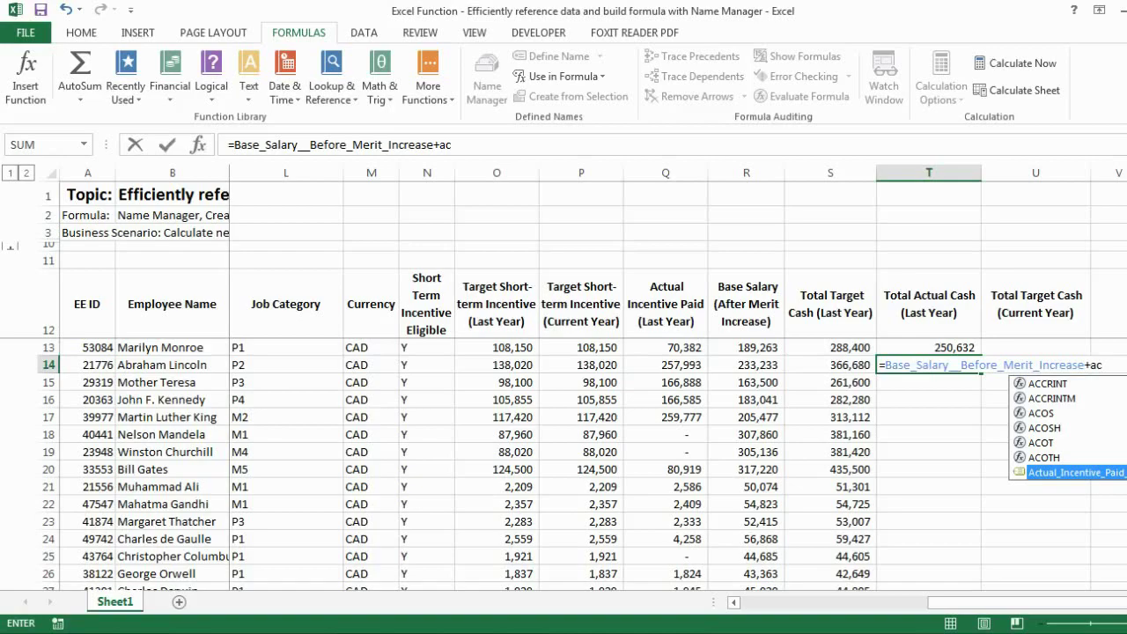
{"action": "key", "text": "Tab"}
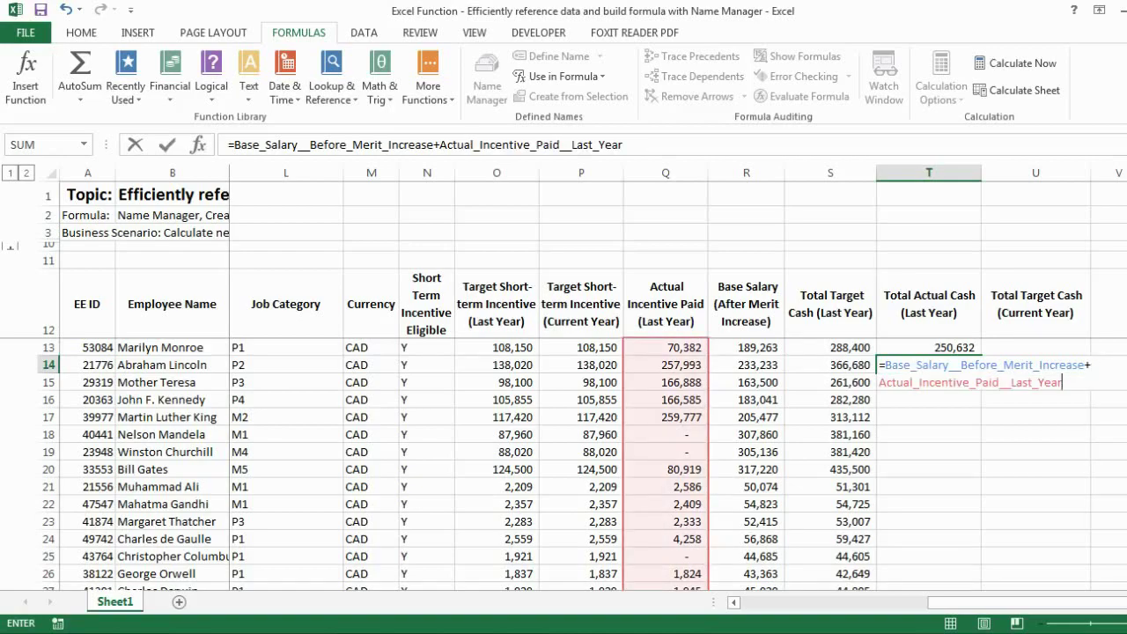
{"action": "key", "text": "ctrl+Return"}
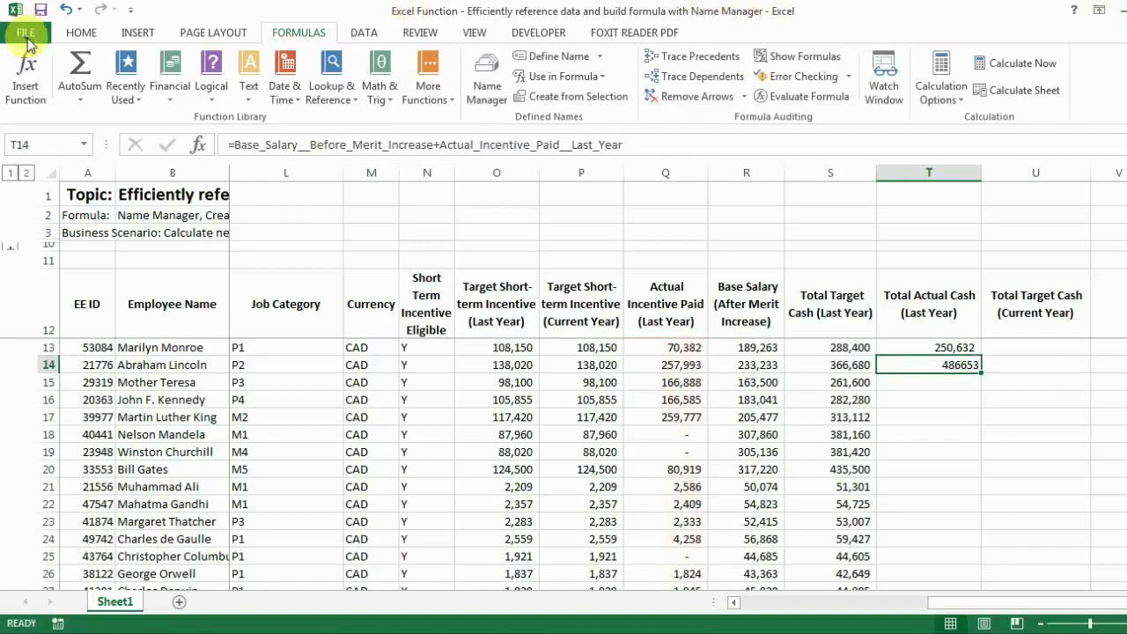
Format T14 with a thousands separator and no decimal places
{"action": "left_click", "coordinate": [81, 32]}
{"action": "left_click", "coordinate": [608, 90]}
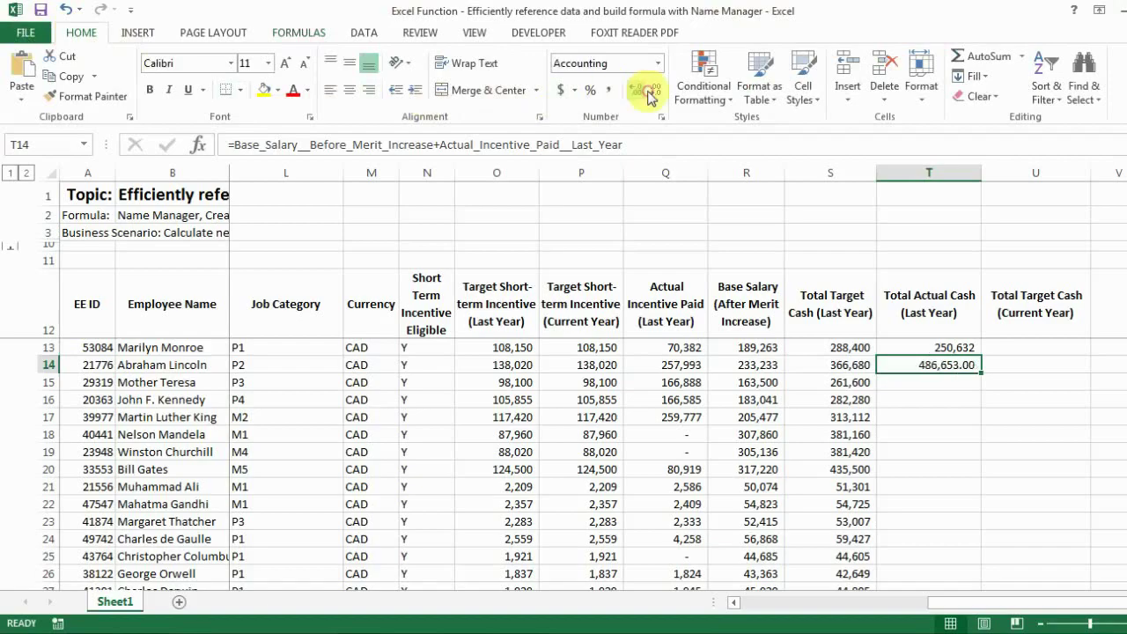
{"action": "left_click", "coordinate": [656, 90]}
{"action": "left_click", "coordinate": [656, 89]}
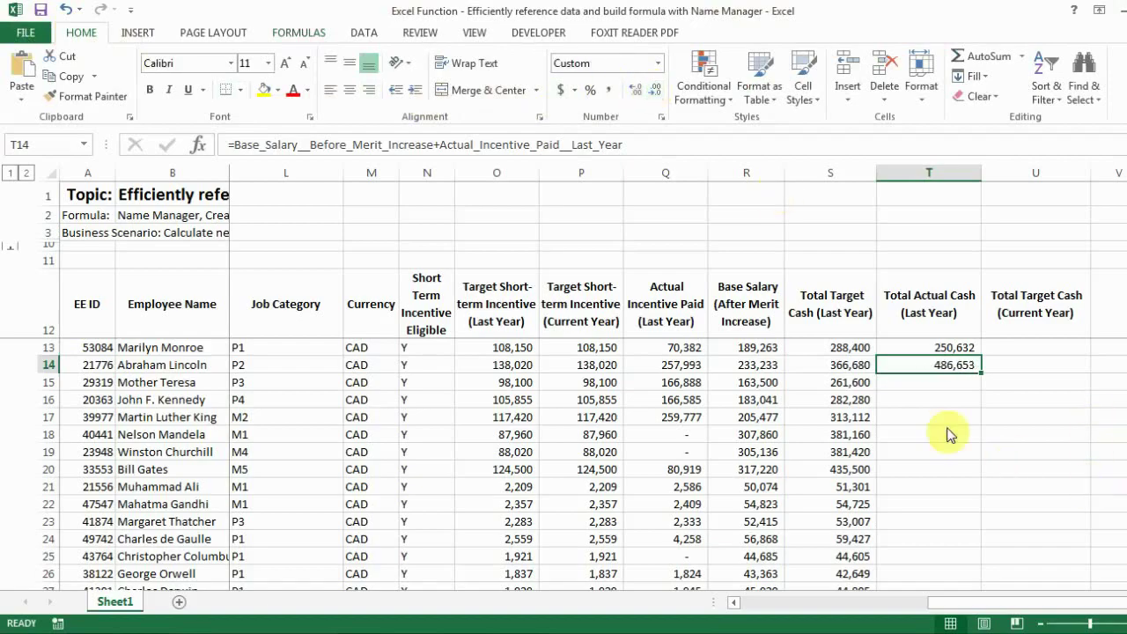
Fill the T14 formula down the Total Actual Cash (Last Year) column to row 112 and spot-check the filled cells
{"action": "double_click", "coordinate": [982, 373]}
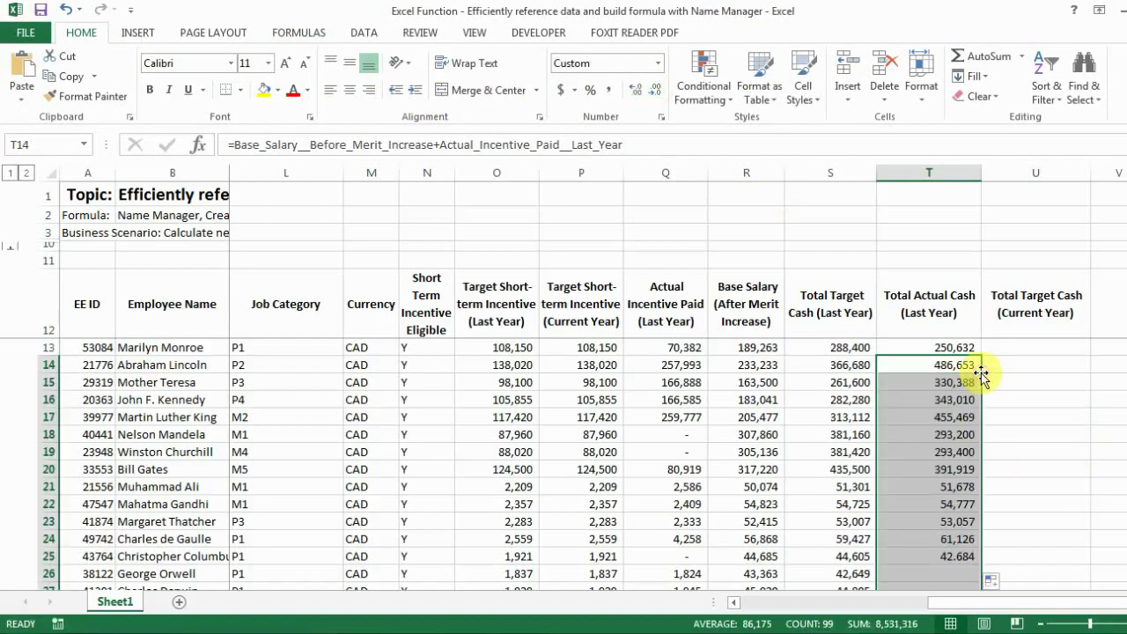
{"action": "left_click", "coordinate": [954, 420]}
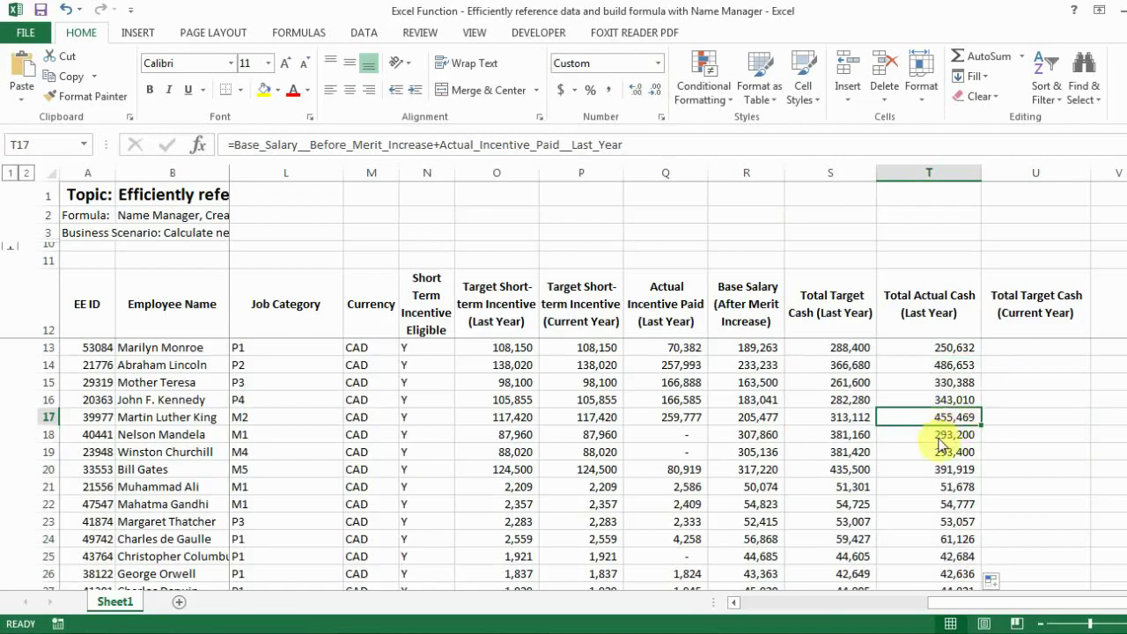
{"action": "left_click", "coordinate": [948, 451]}
{"action": "key", "text": "ctrl+Down"}
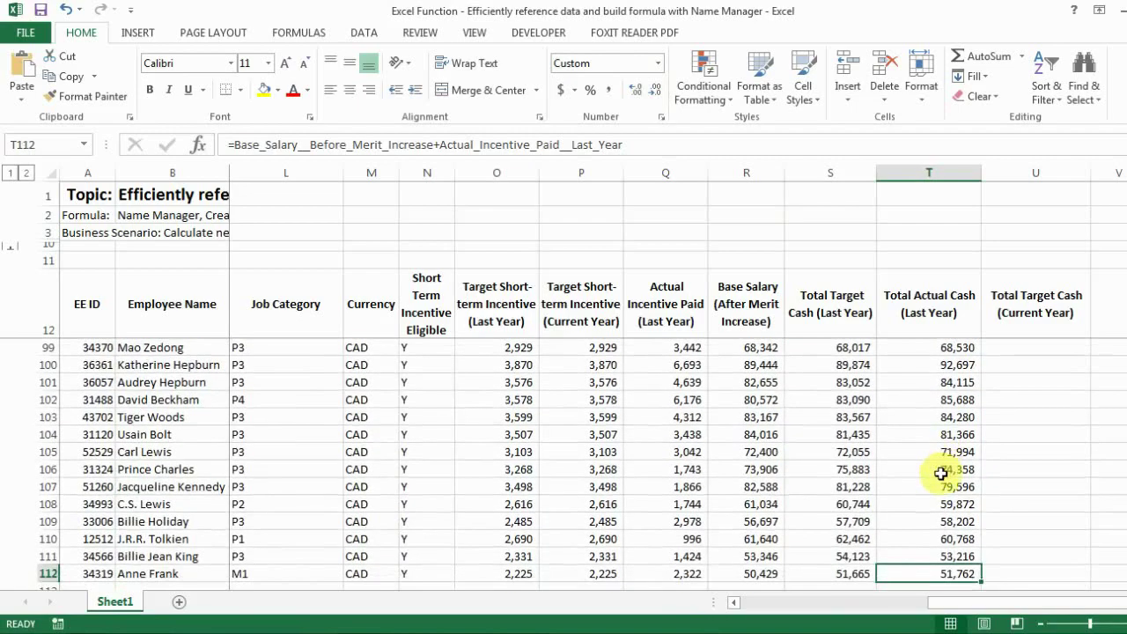
Inspect the formula in T112 and the base salary and actual incentive ranges it references, leaving it unchanged
{"action": "double_click", "coordinate": [955, 572]}
{"action": "left_click_drag", "start_coordinate": [1070, 605], "coordinate": [861, 612]}
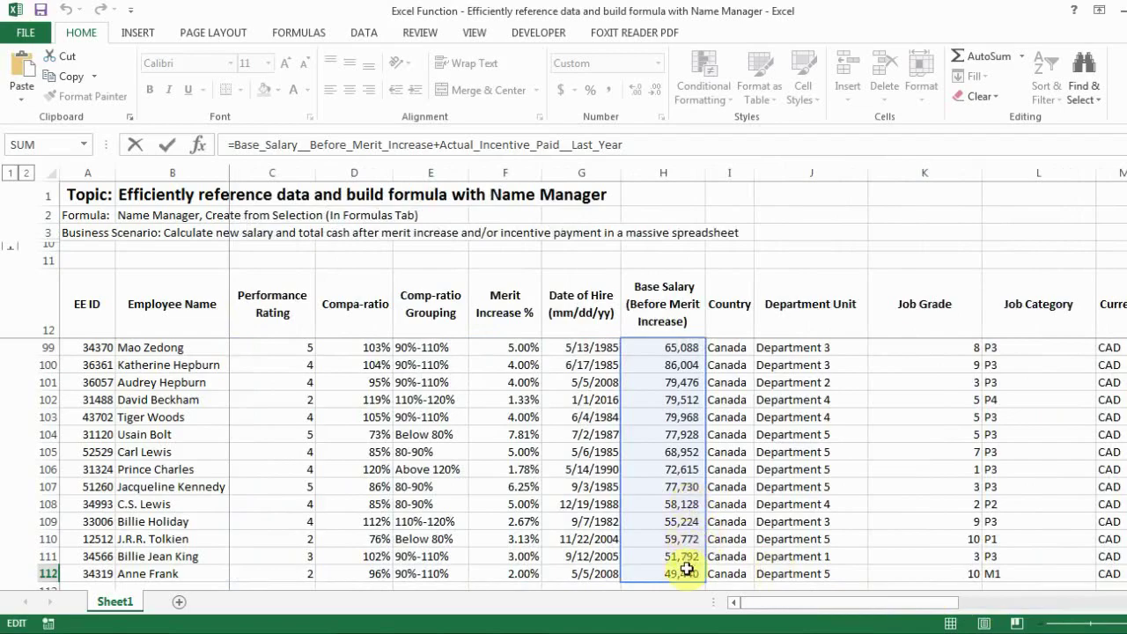
{"action": "left_click_drag", "start_coordinate": [934, 609], "coordinate": [1093, 610]}
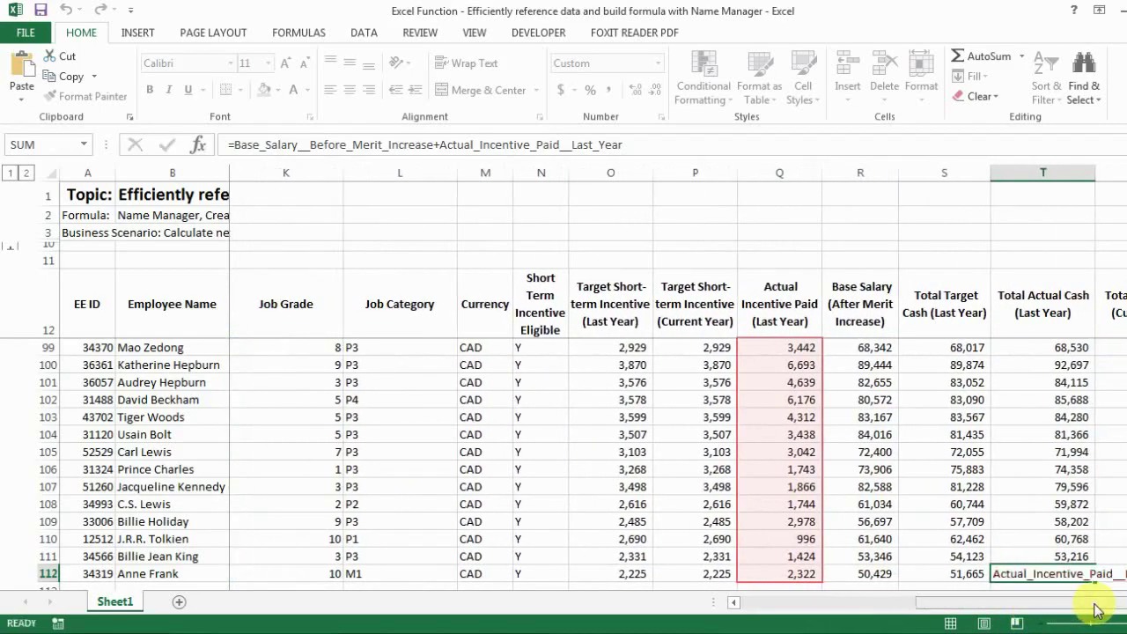
{"action": "key", "text": "Return"}
{"action": "key", "text": "Up"}
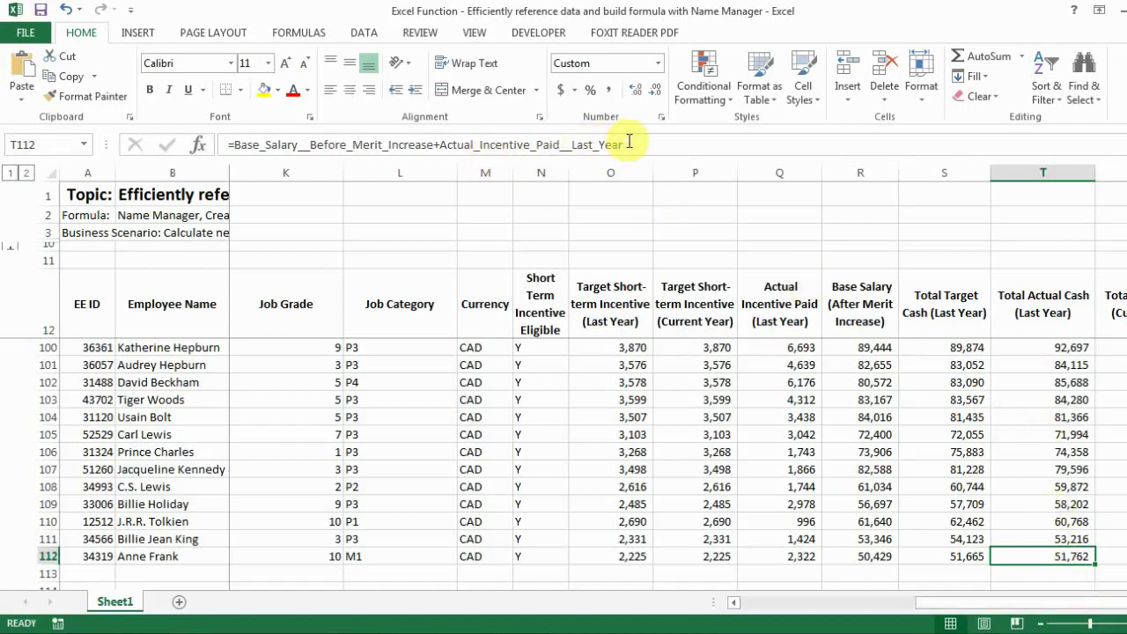
{"action": "left_click_drag", "start_coordinate": [635, 143], "coordinate": [234, 141]}
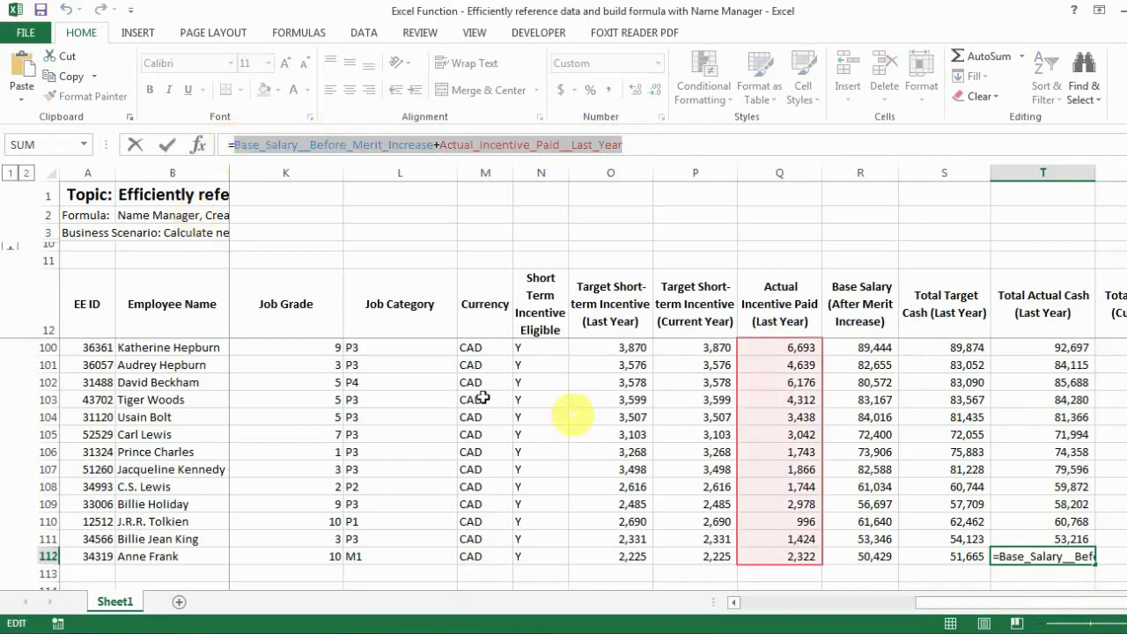
{"action": "key", "text": "Return"}
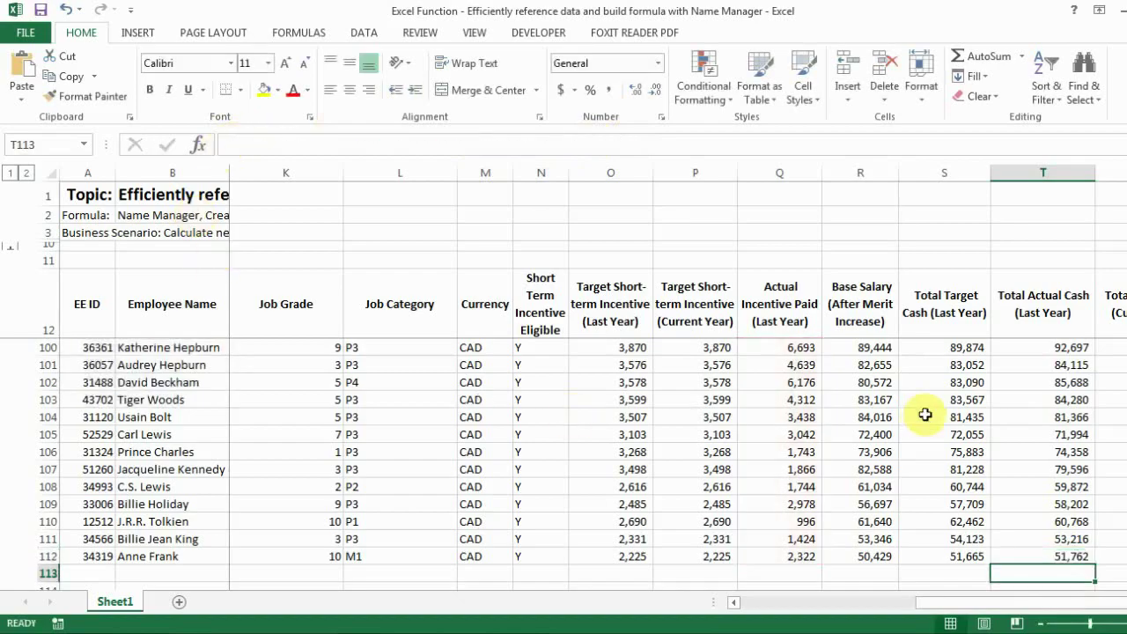